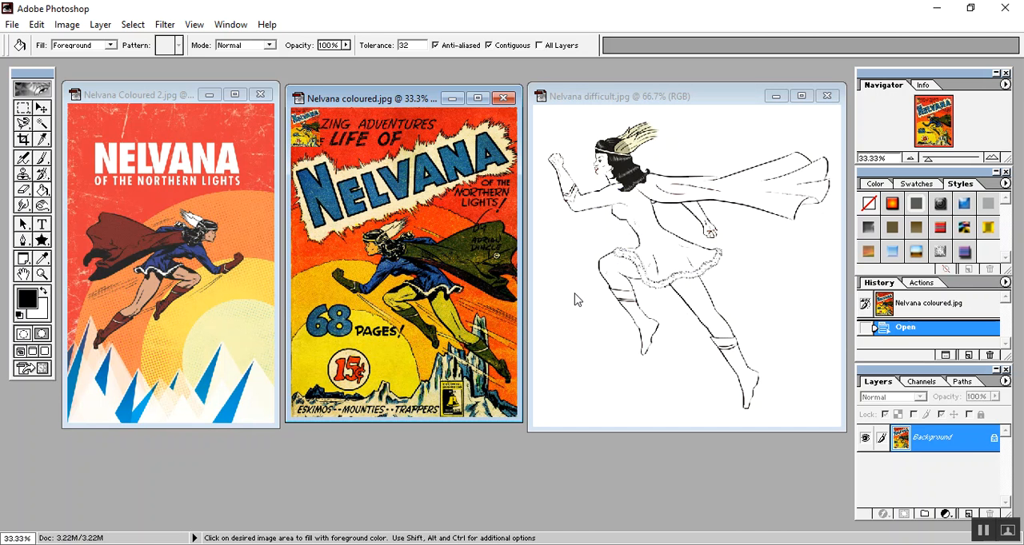
- Sample the dark red of the heroine's cape in Nelvana Coloured 2.jpg as the foreground color
click(637, 96)
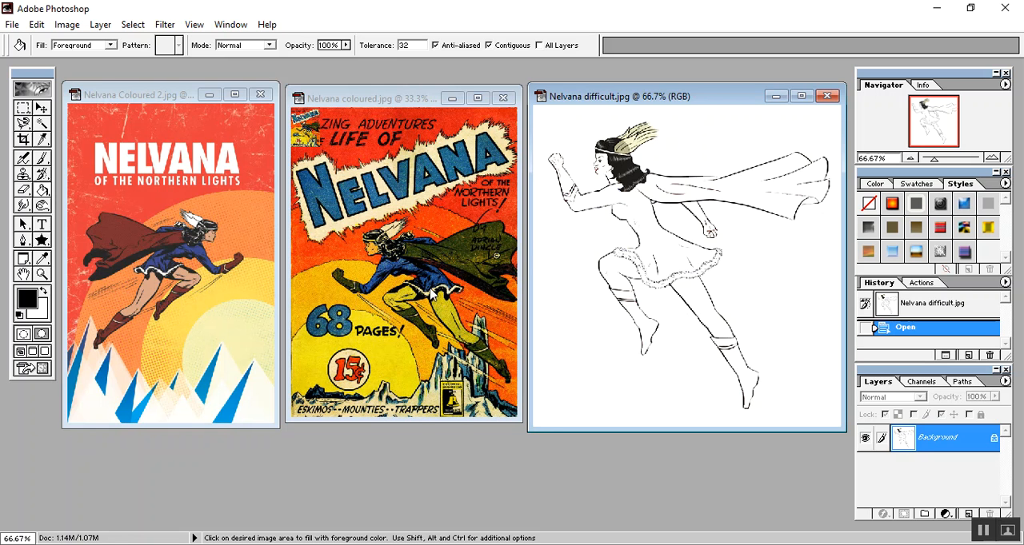
click(147, 94)
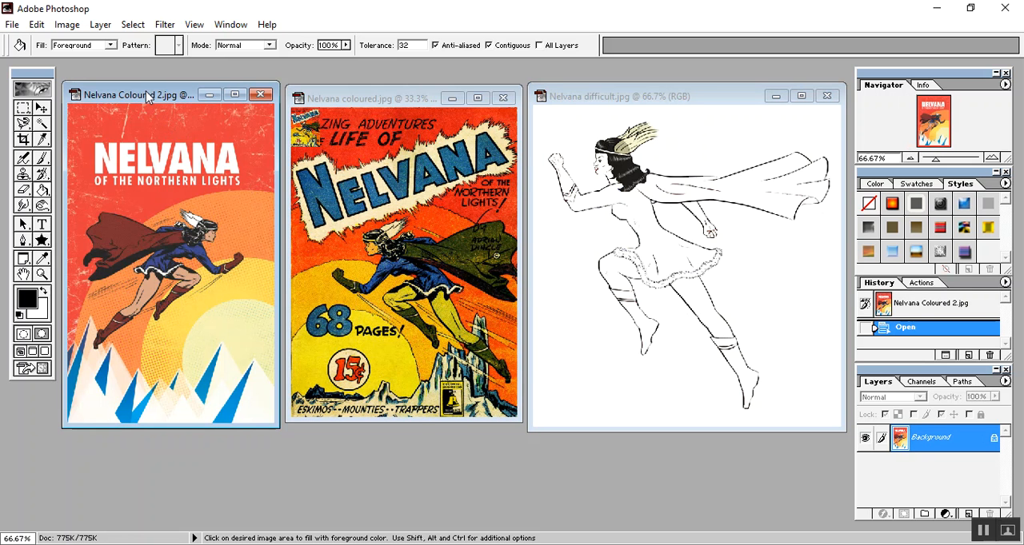
click(42, 259)
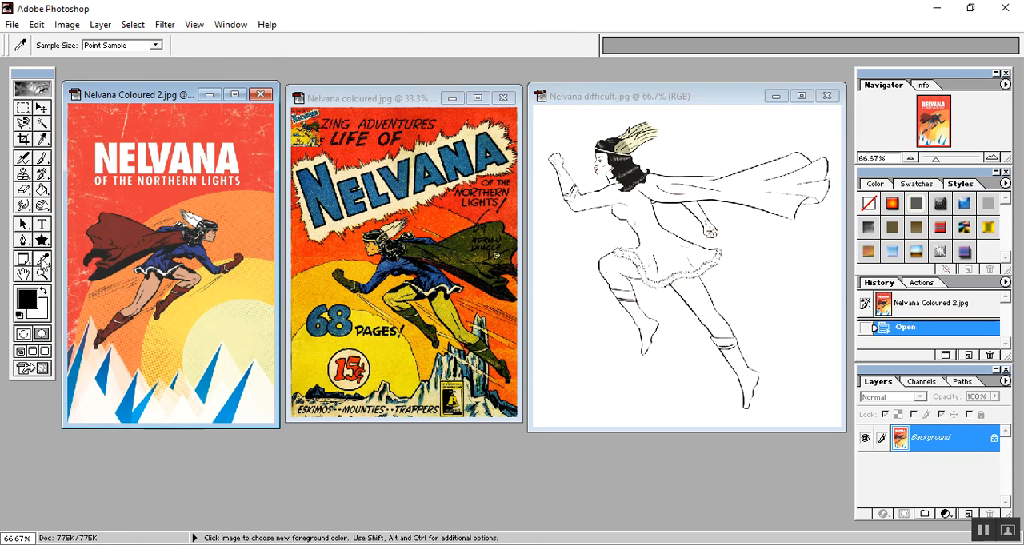
click(128, 229)
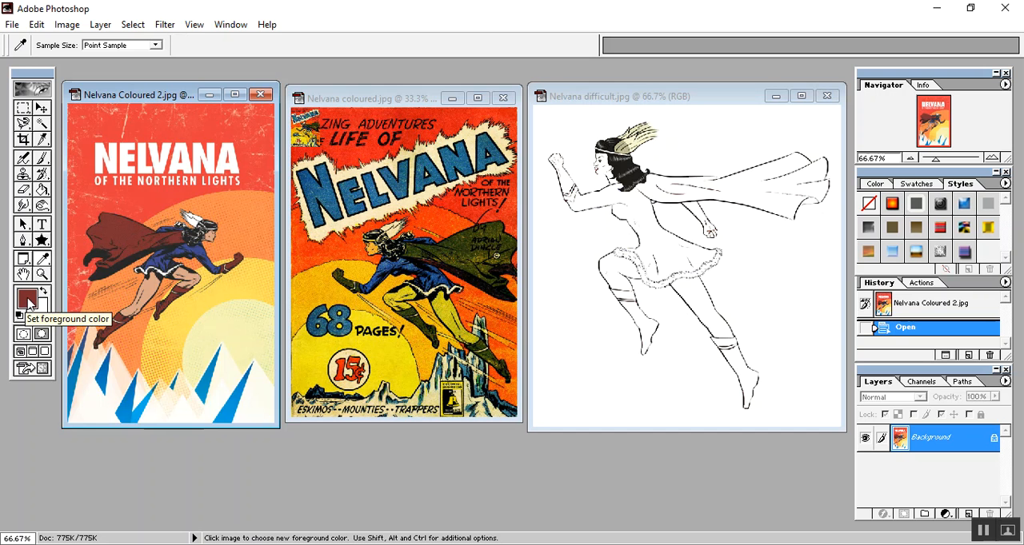
- Set the foreground color to the bright orange-red F43324
click(28, 299)
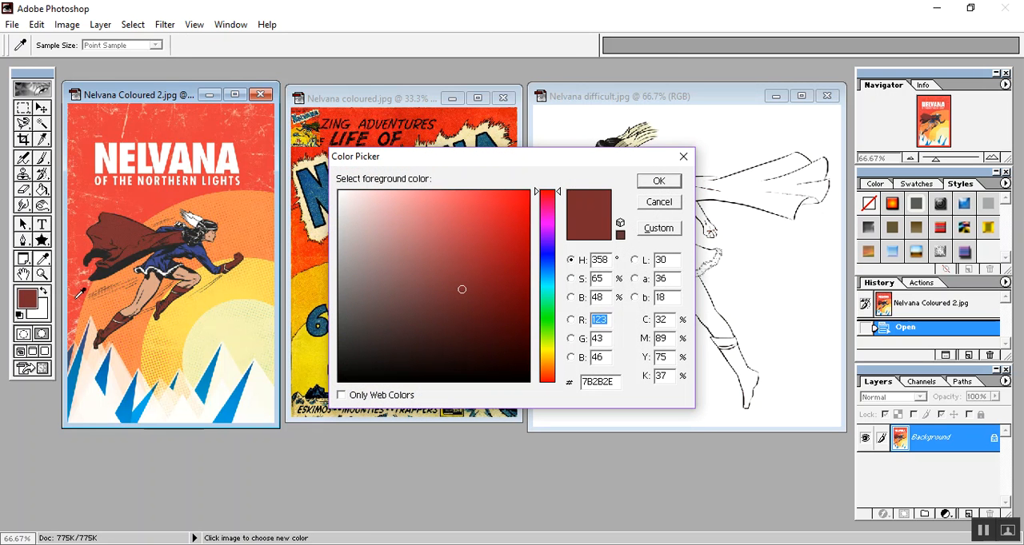
mouse_move(461, 289)
mouse_down()
mouse_move(498, 219)
mouse_move(491, 213)
mouse_move(516, 206)
mouse_move(359, 355)
mouse_move(413, 299)
mouse_move(468, 286)
mouse_move(161, 256)
mouse_move(137, 238)
mouse_move(465, 248)
mouse_up()
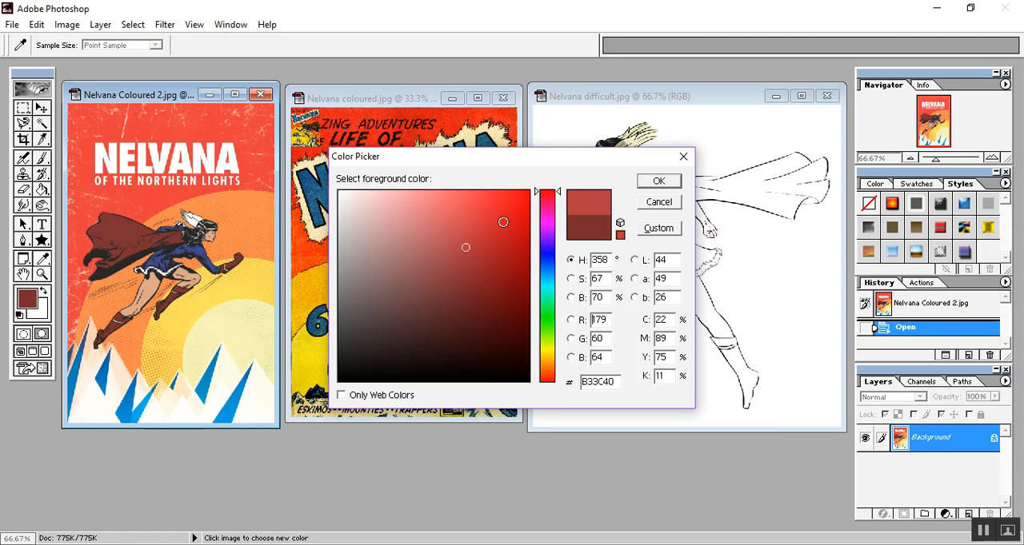
drag(469, 159, 655, 158)
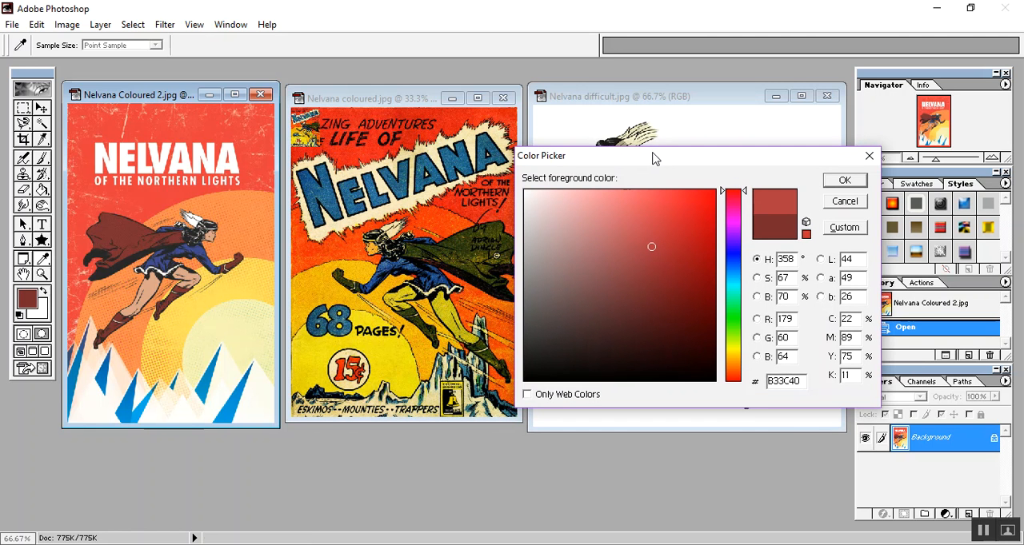
click(730, 317)
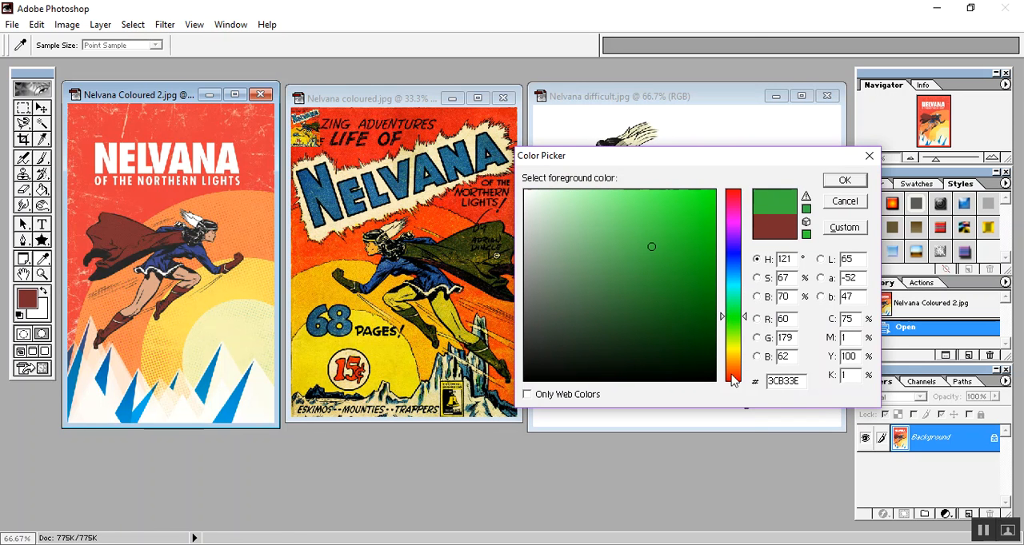
click(708, 197)
click(639, 329)
click(535, 339)
click(462, 239)
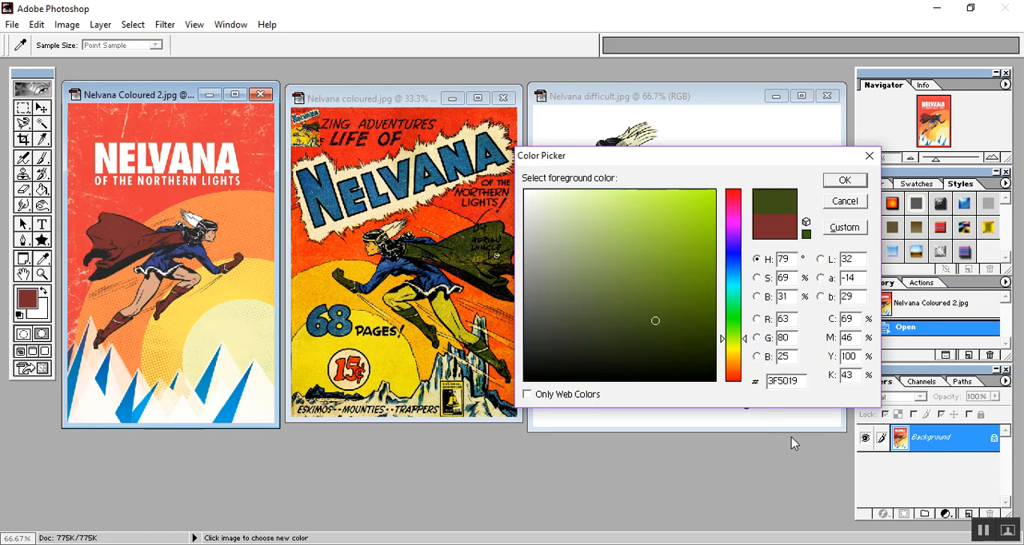
click(732, 379)
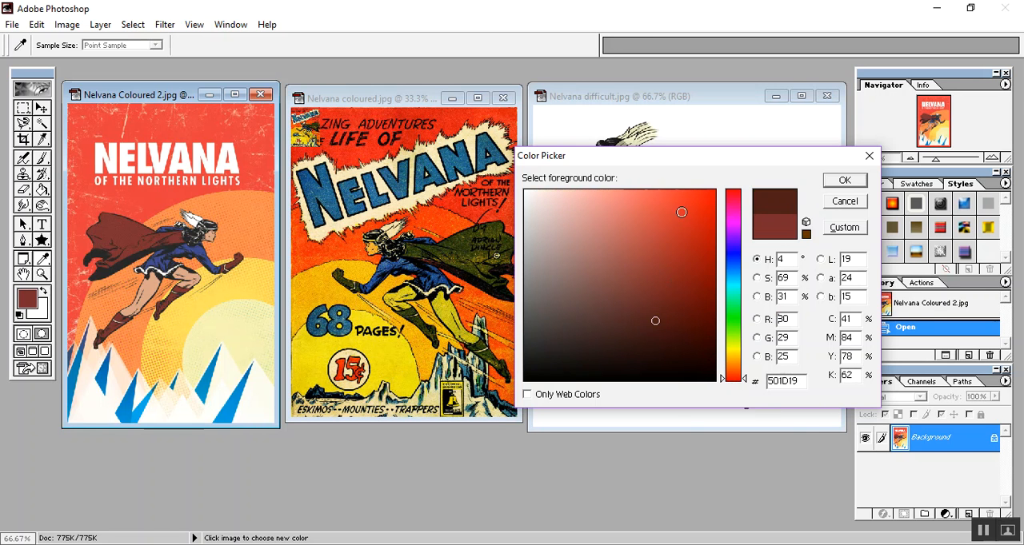
click(686, 198)
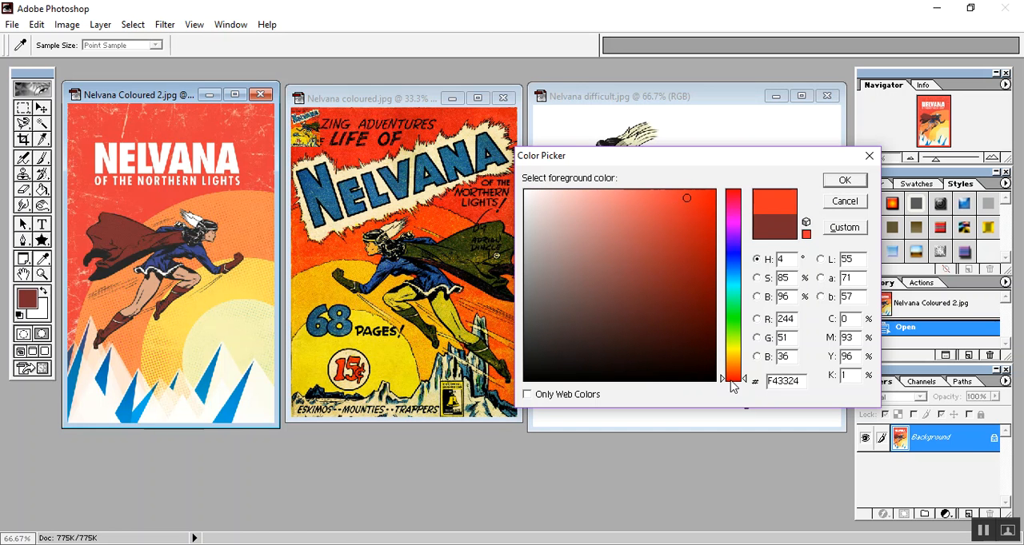
click(844, 180)
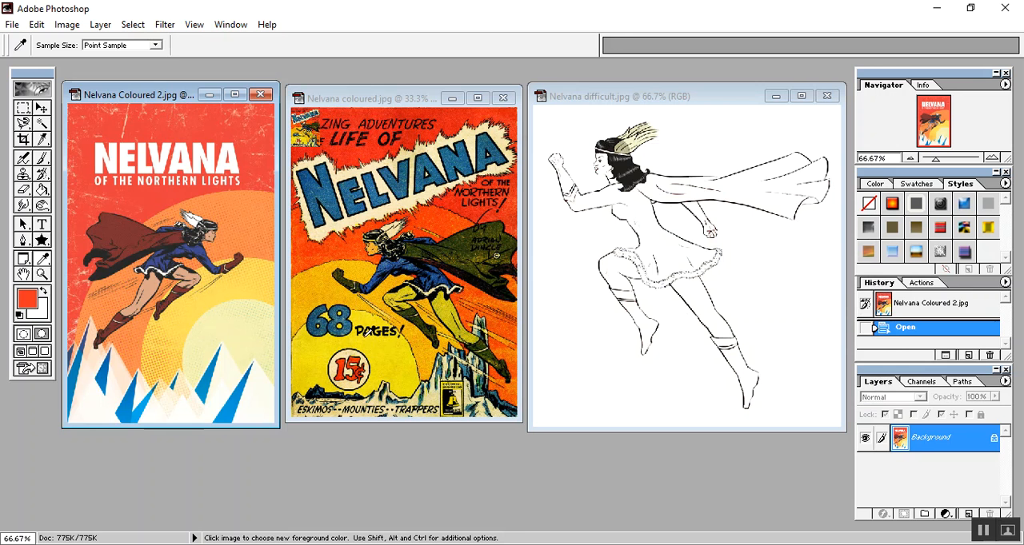
- Try filling the cape in Nelvana difficult.jpg with the orange-red foreground color using the Paint Bucket, and undo the fill
click(41, 191)
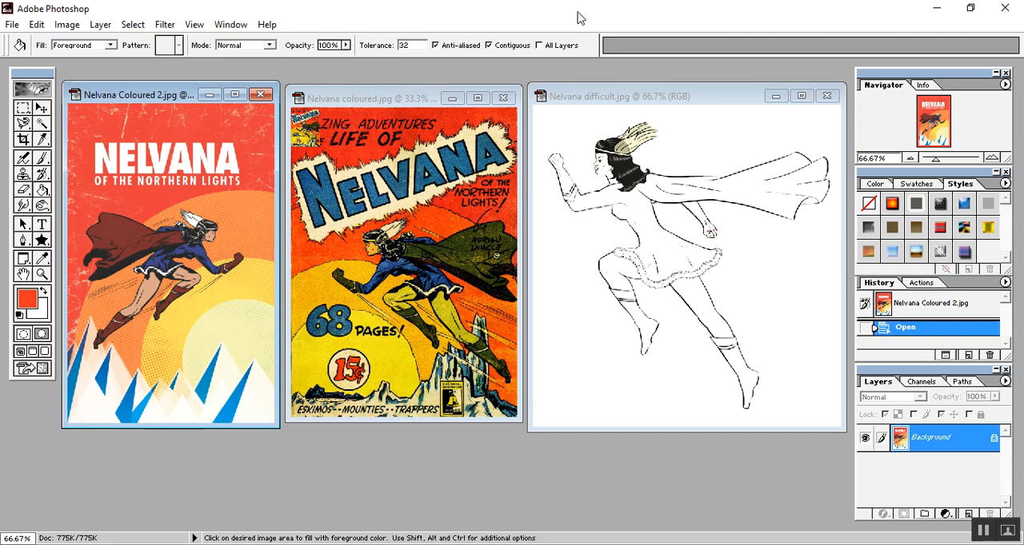
click(663, 99)
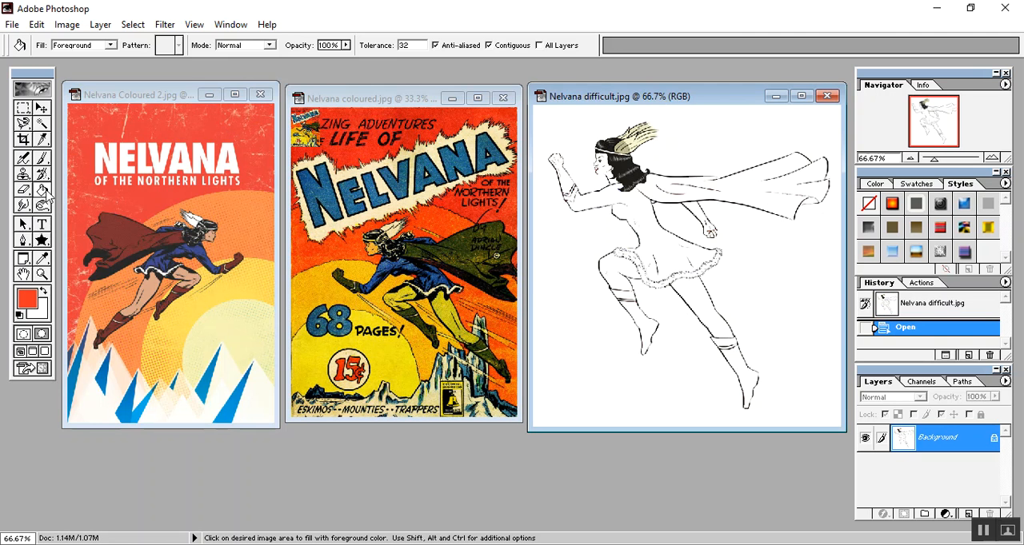
click(730, 190)
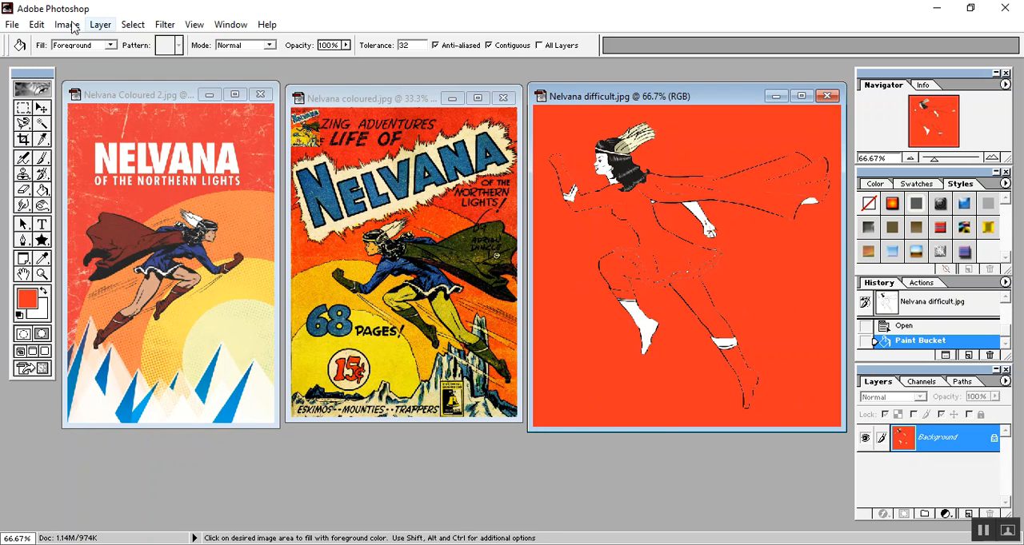
click(36, 25)
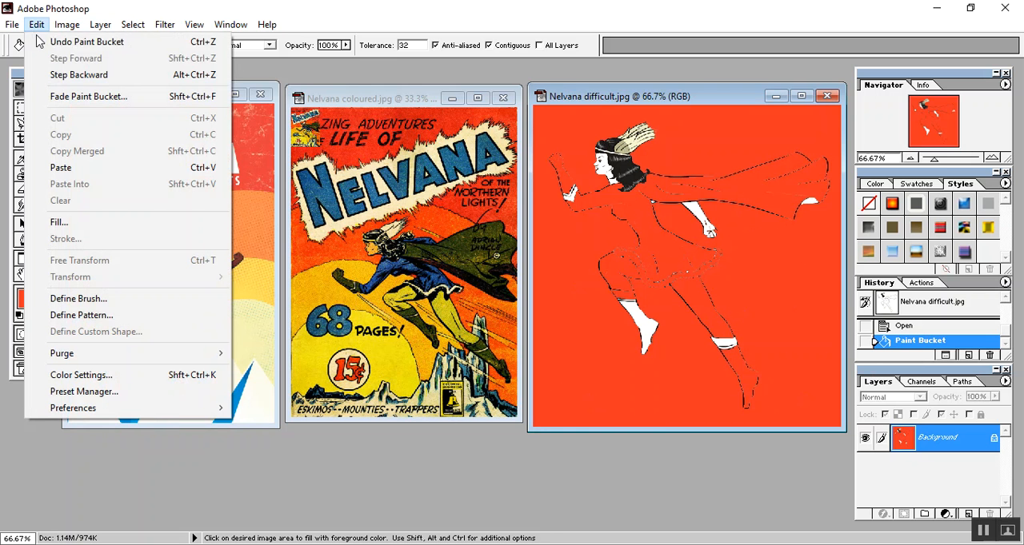
click(87, 45)
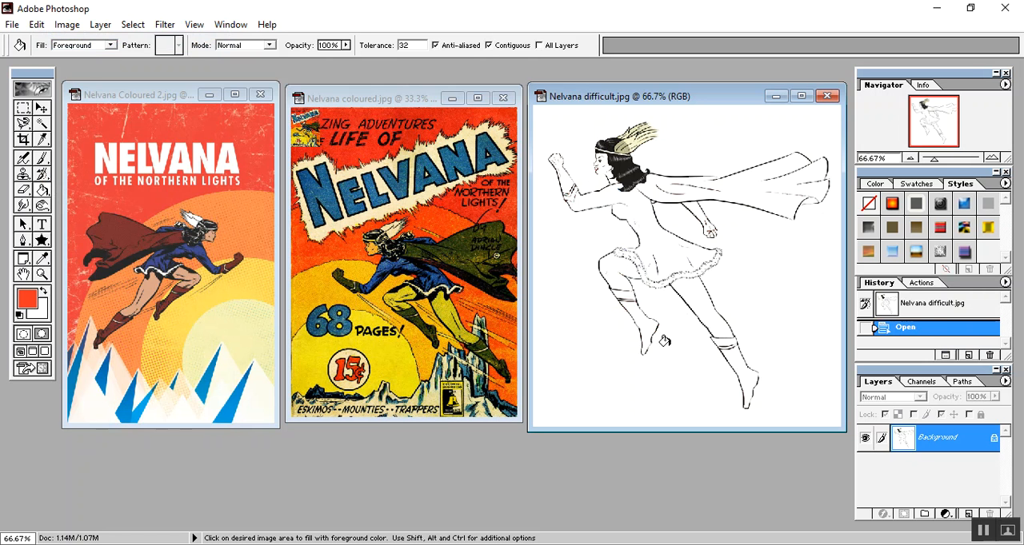
- Prepare the Paintbrush with a small hard round brush and set the foreground color to near-black 020202
scroll(710, 268, down, 7)
scroll(709, 268, up, 8)
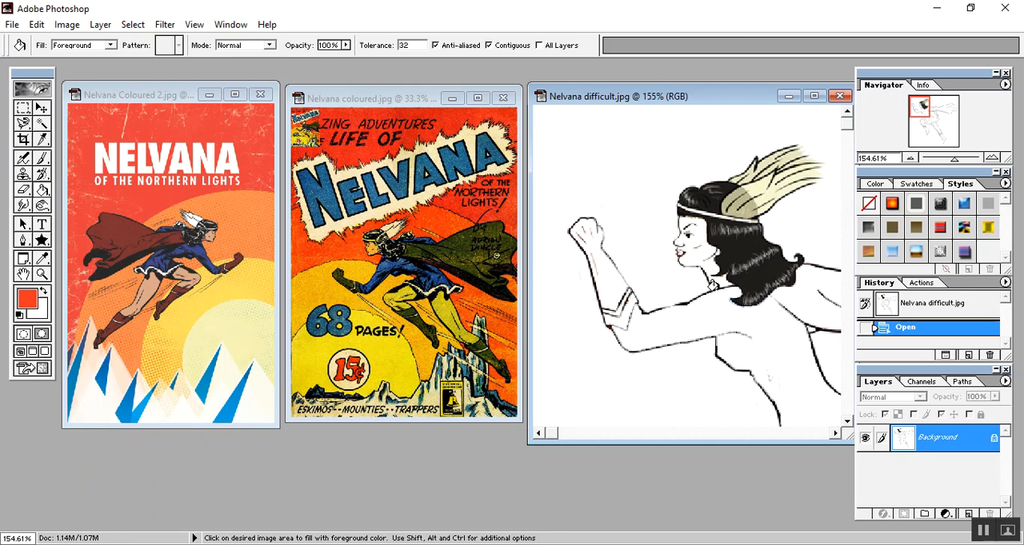
click(42, 158)
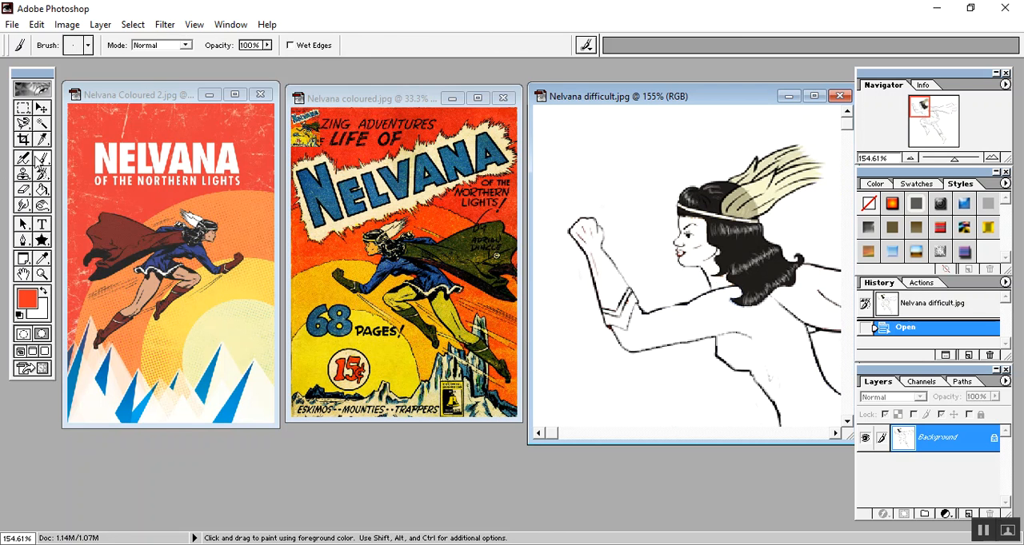
click(88, 45)
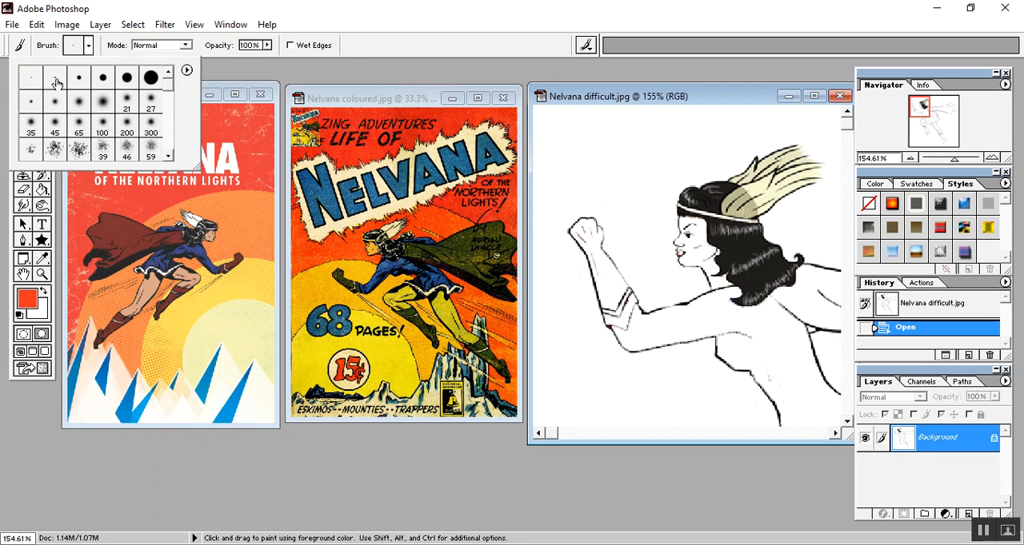
click(27, 299)
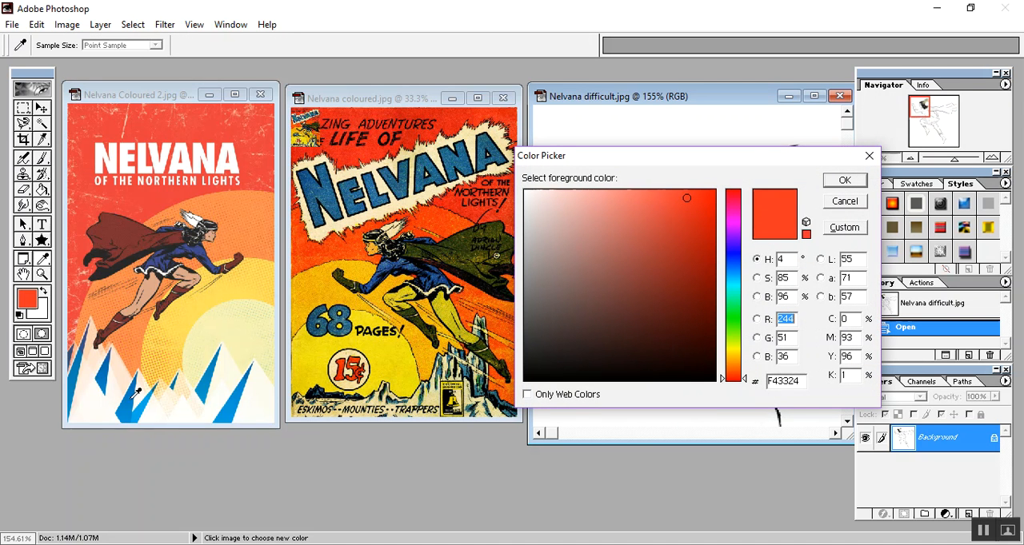
click(524, 379)
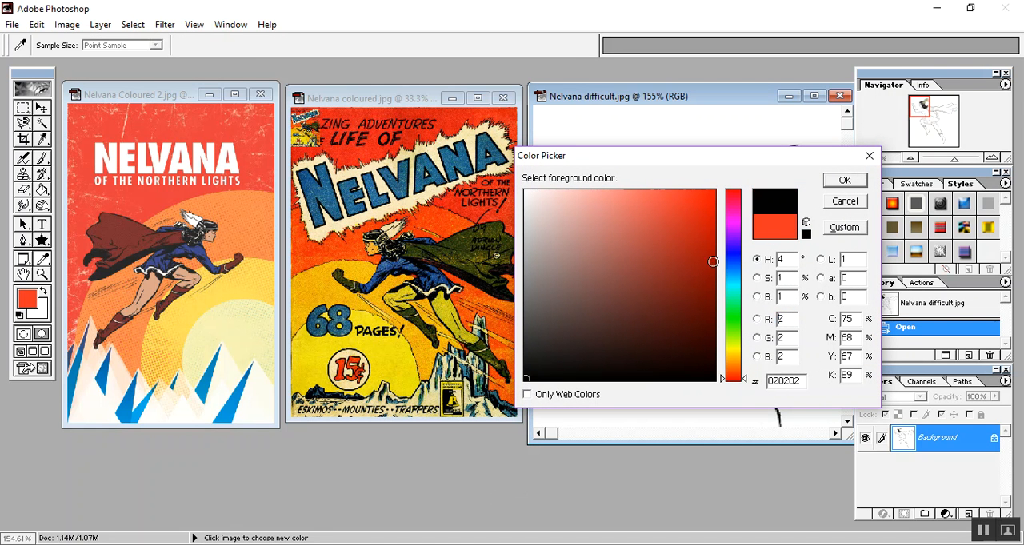
click(843, 180)
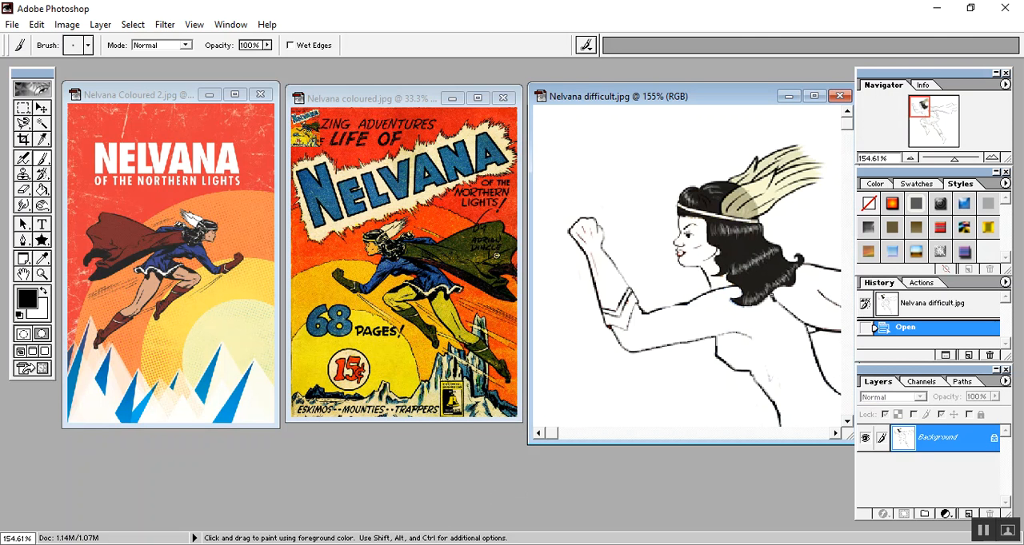
- Close the gaps in the cape outline below the hair and along the cape's upper edge with short black brush strokes
click(770, 295)
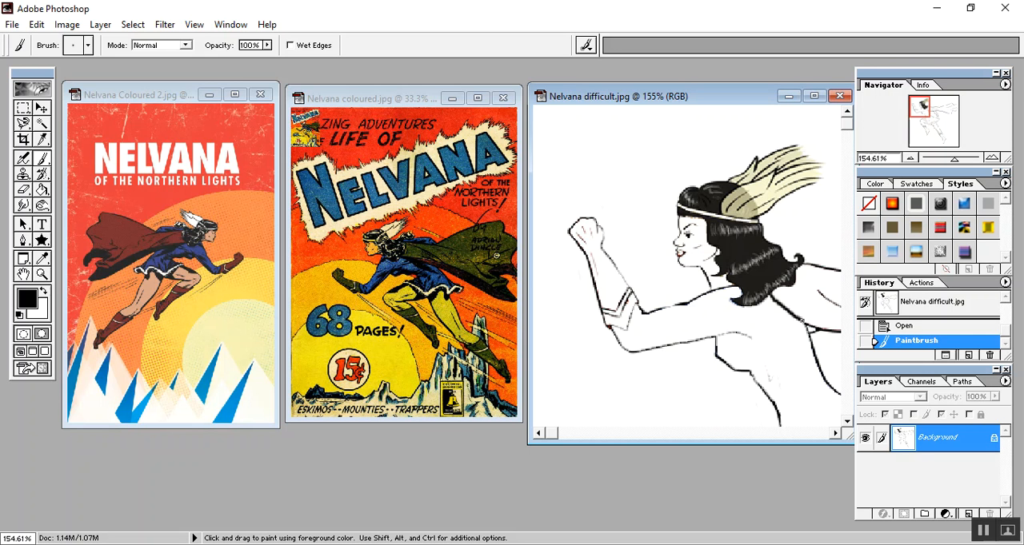
drag(811, 328, 820, 328)
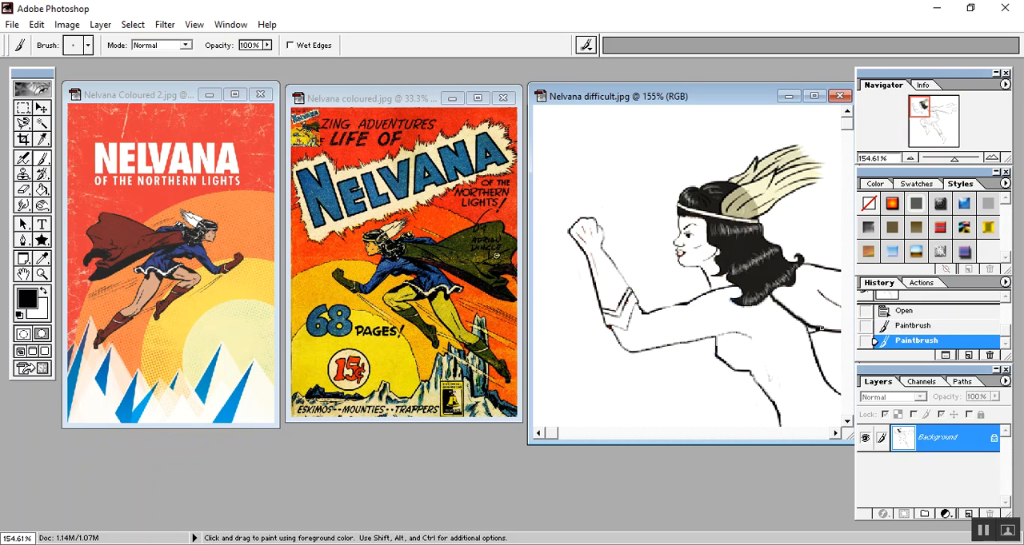
click(836, 432)
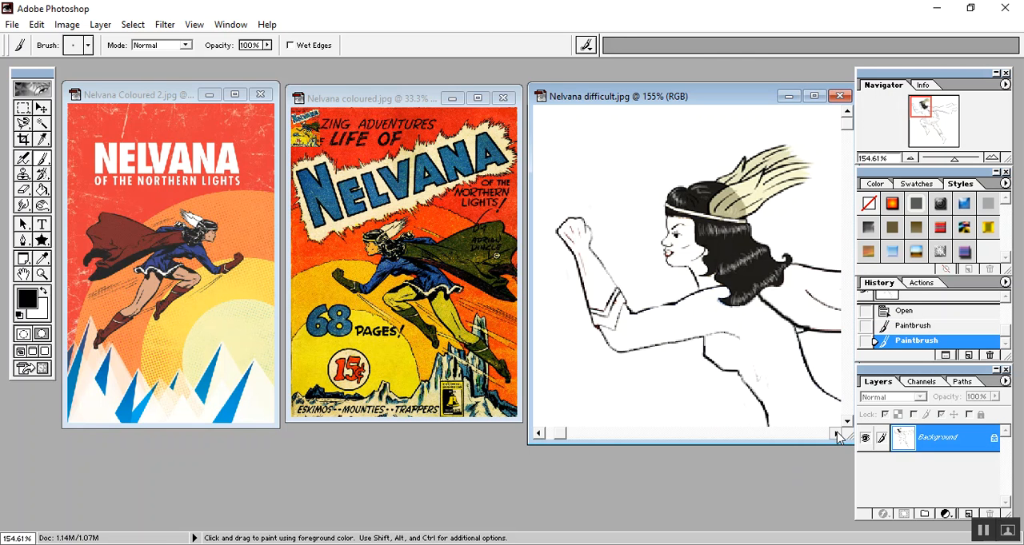
click(836, 433)
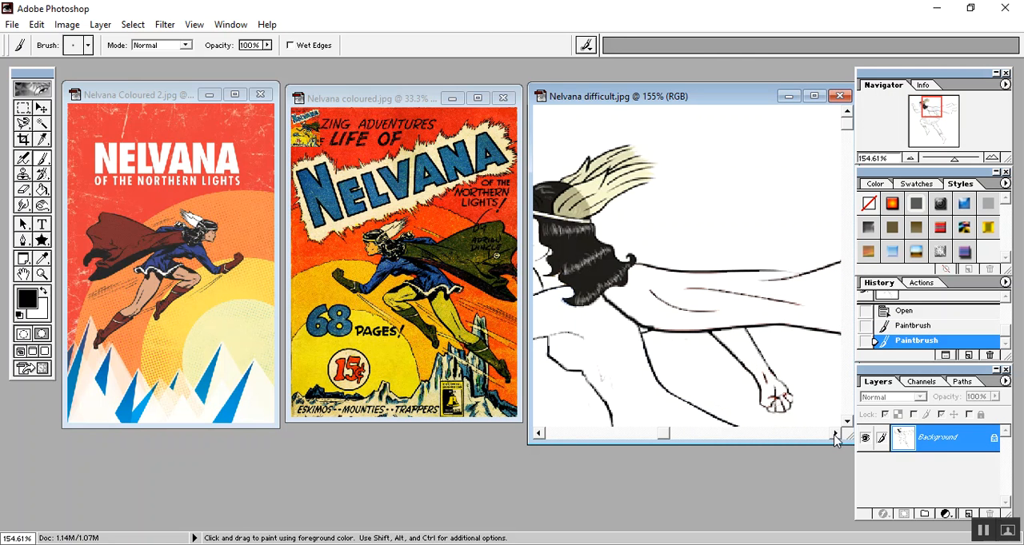
click(834, 434)
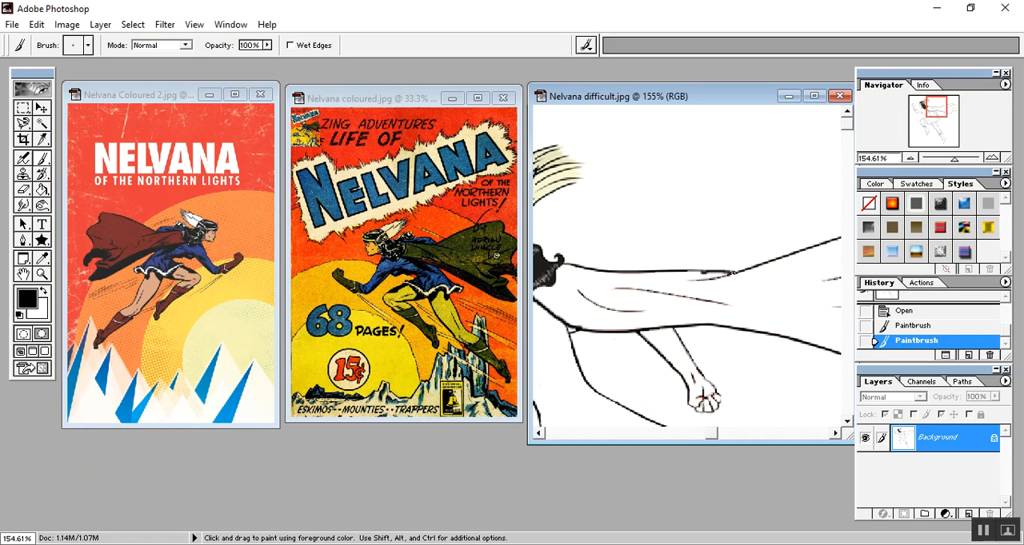
drag(731, 274, 735, 272)
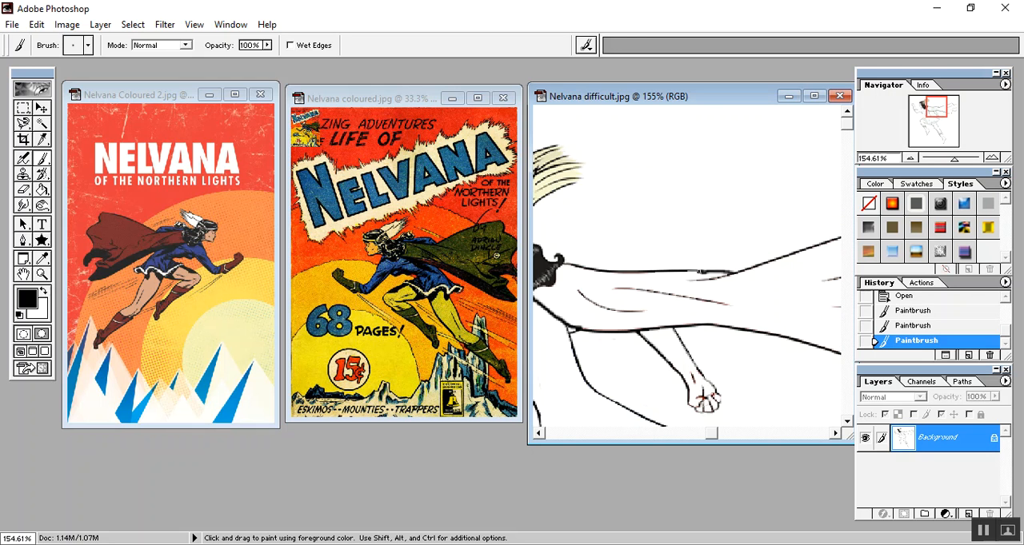
drag(689, 272, 686, 273)
- Choose the smallest hard round brush and touch up the outline at the cape's trailing end in black
scroll(682, 348, up, 6)
scroll(679, 348, down, 12)
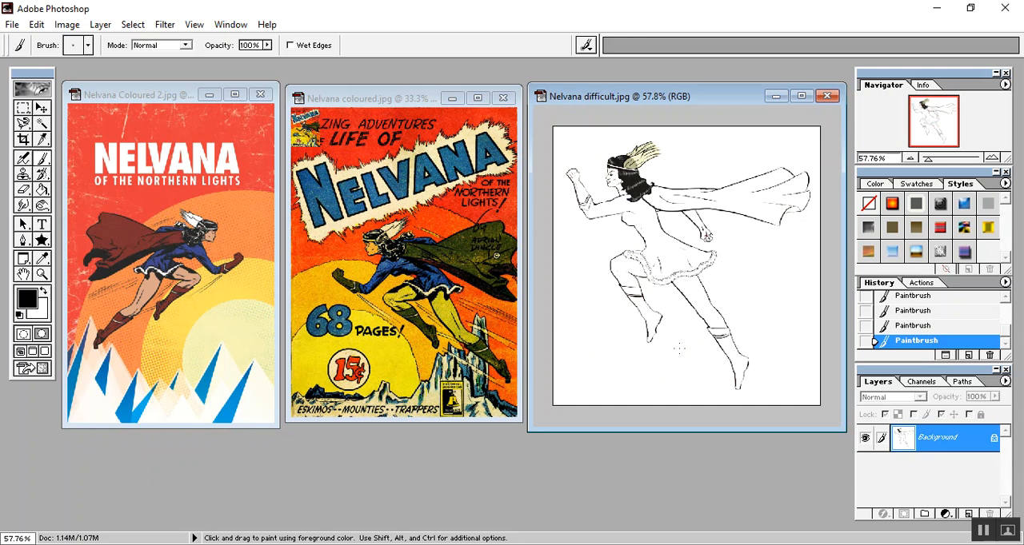
scroll(679, 349, up, 2)
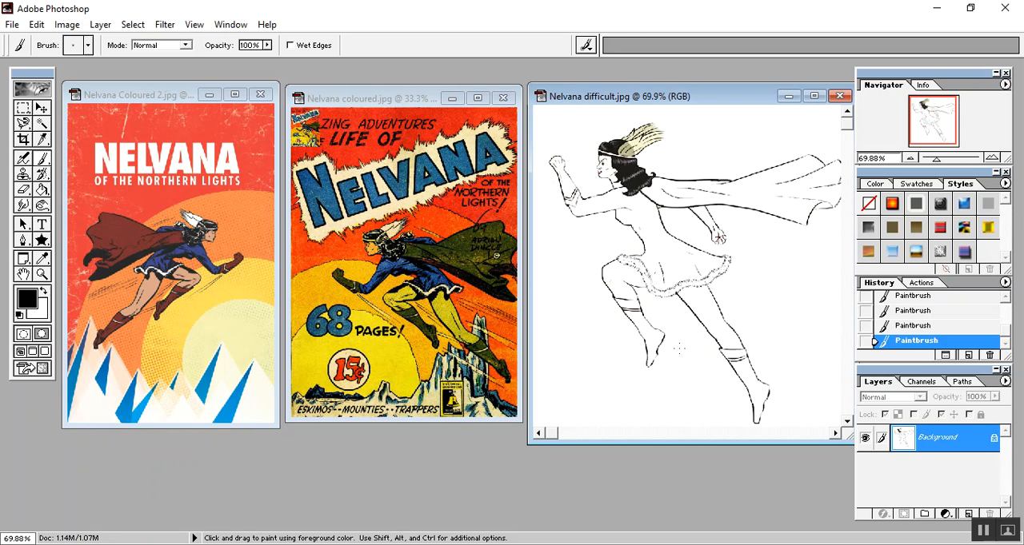
scroll(679, 349, up, 7)
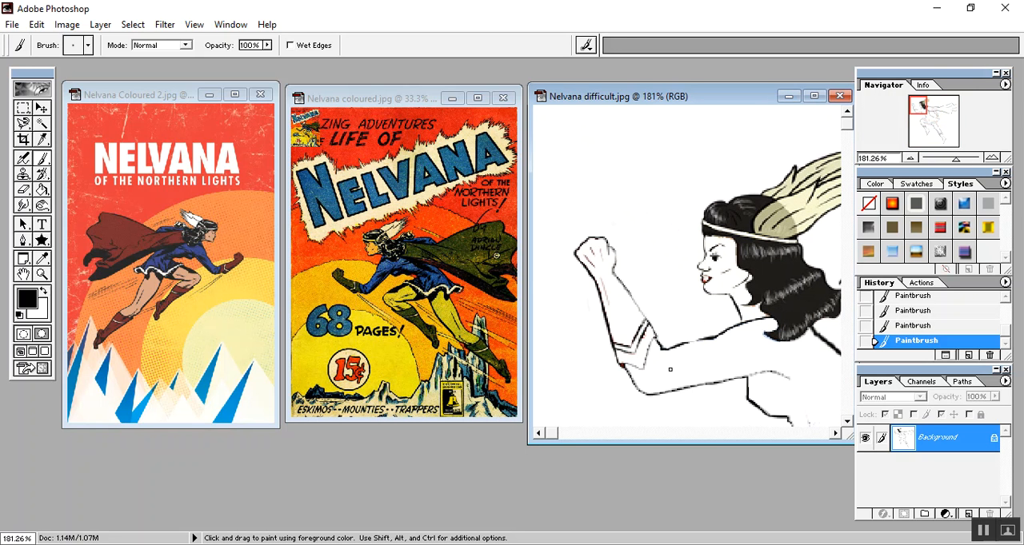
drag(832, 432, 833, 432)
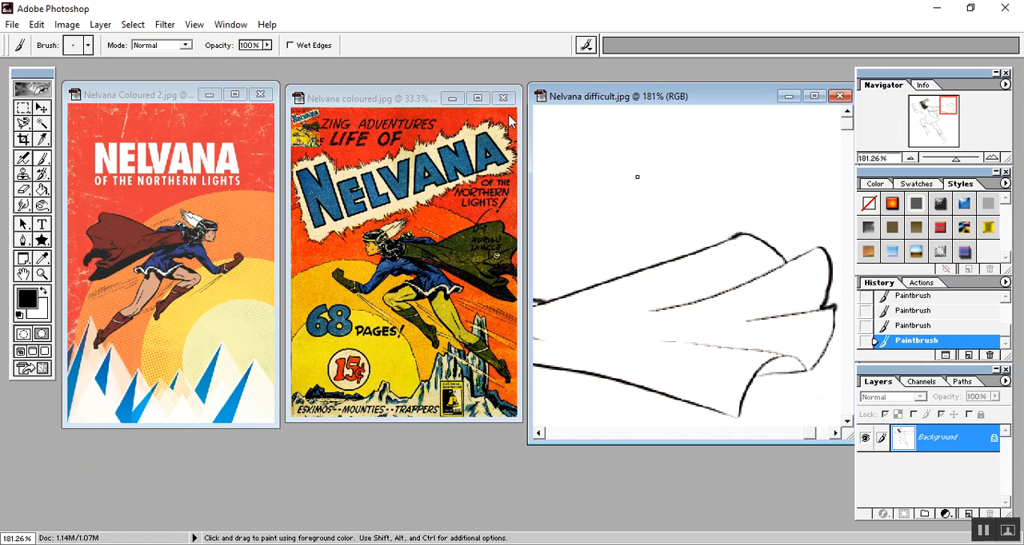
click(88, 46)
click(30, 77)
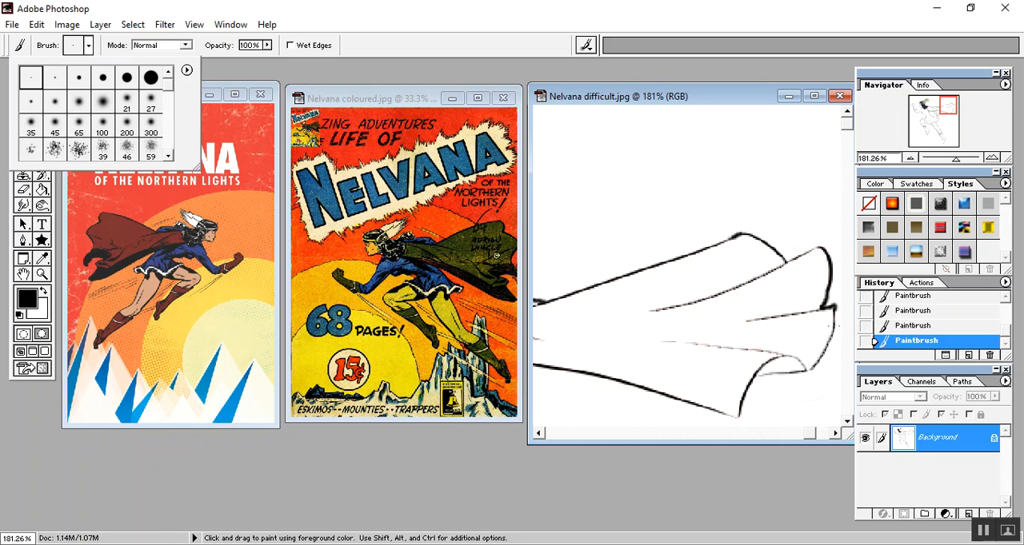
click(828, 327)
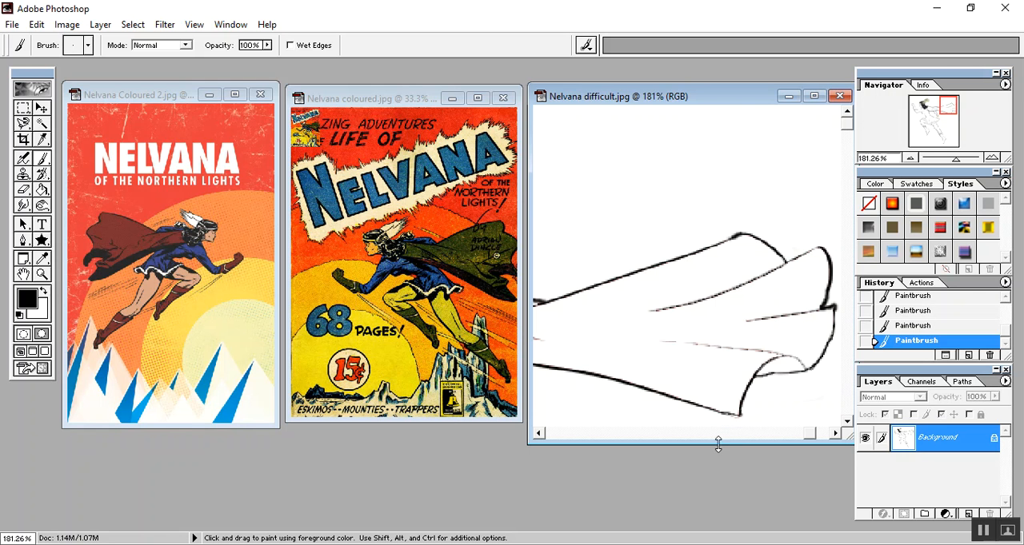
- Fill the cape in Nelvana difficult.jpg with the dark red sampled from the cape in Nelvana Coloured 2.jpg
scroll(619, 291, up, 2)
scroll(625, 285, down, 3)
scroll(626, 285, down, 5)
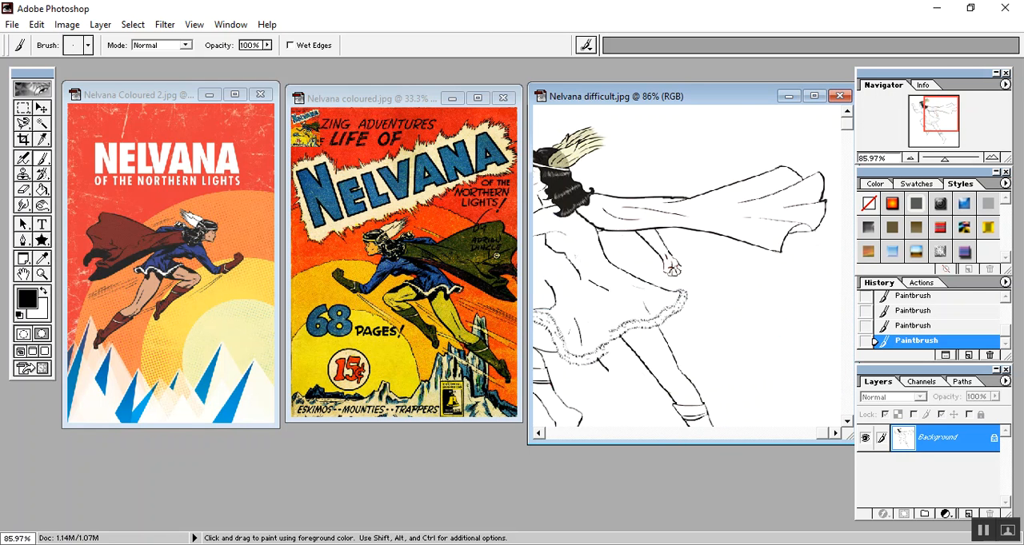
click(42, 258)
click(121, 225)
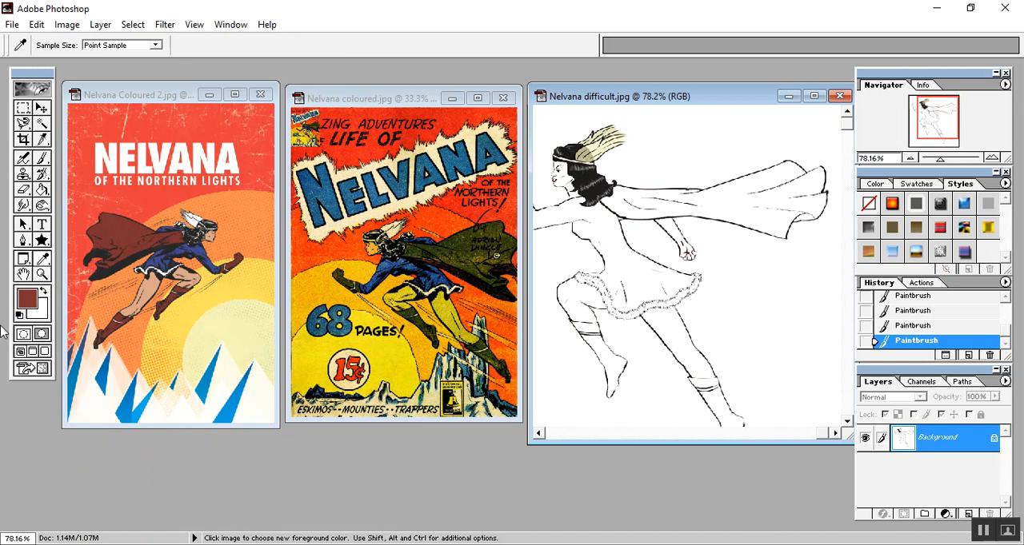
click(44, 193)
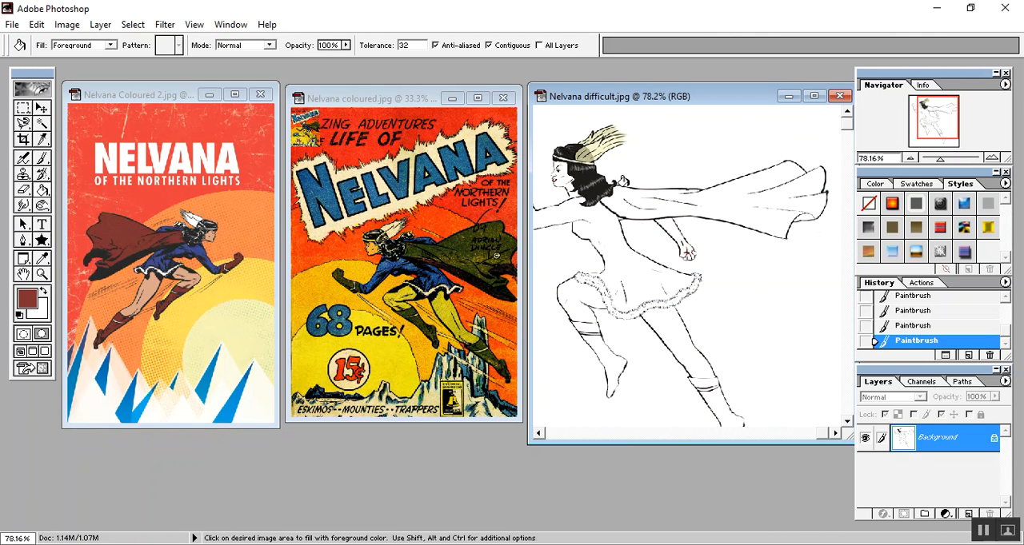
click(626, 189)
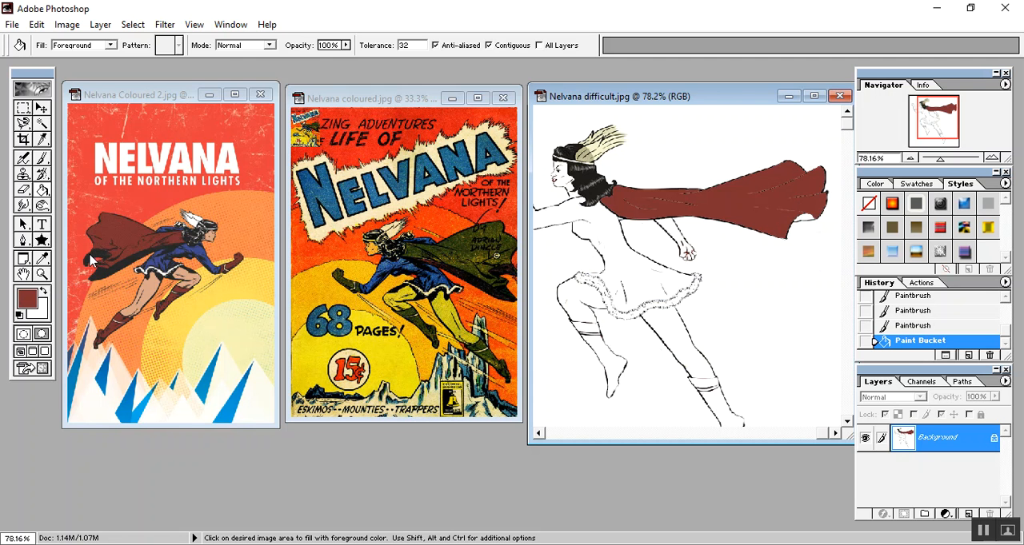
- Set the foreground color to the darker red 511E1F and fill the remaining white fold at the cape's trailing end
click(27, 300)
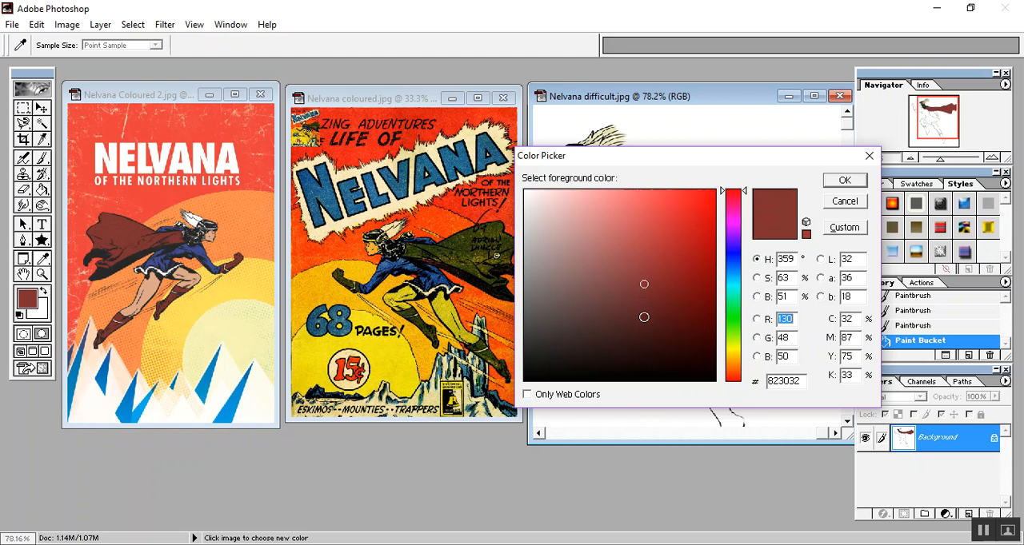
click(644, 320)
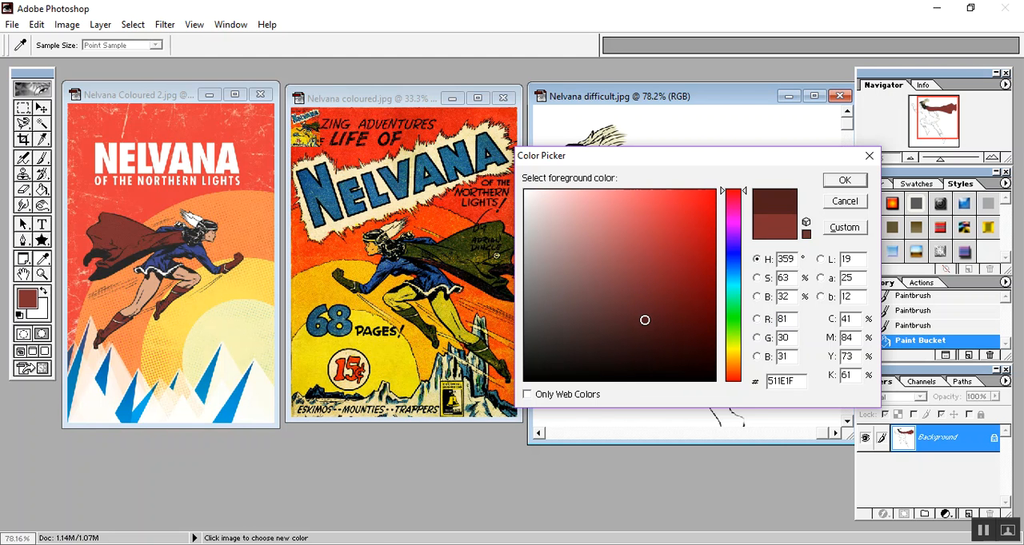
click(845, 180)
click(784, 224)
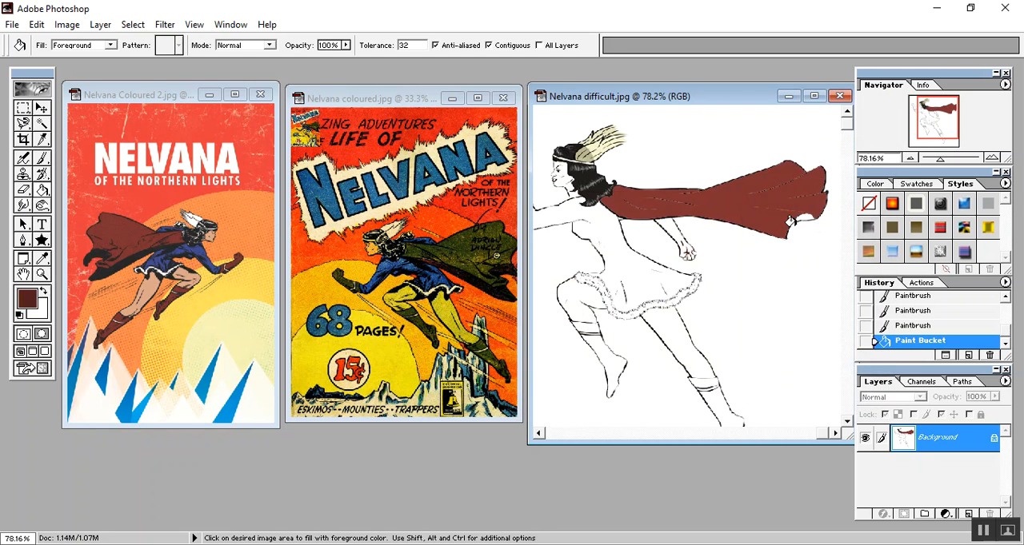
click(798, 216)
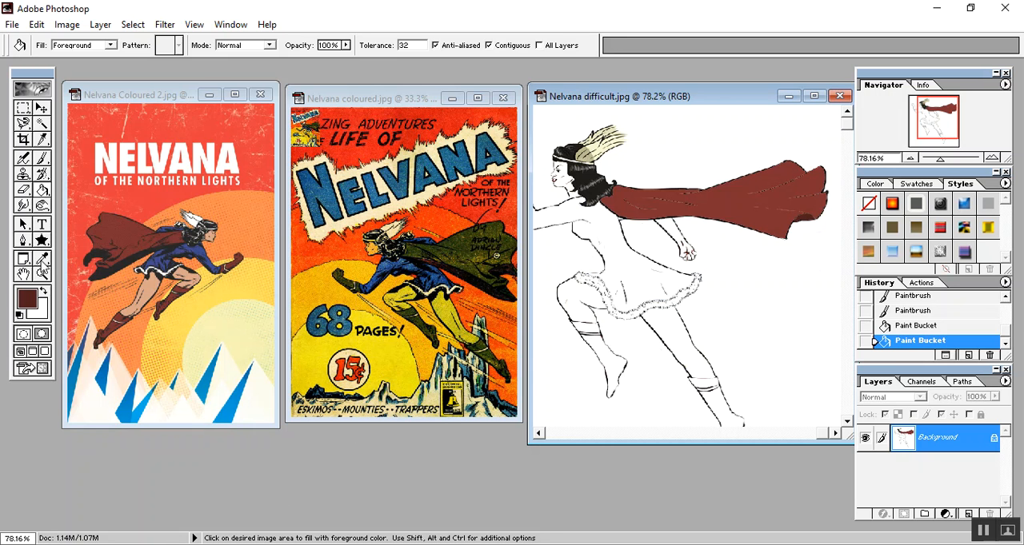
- Try filling the dress with bright purple B306FB using the Paint Bucket, and undo the fill
click(28, 298)
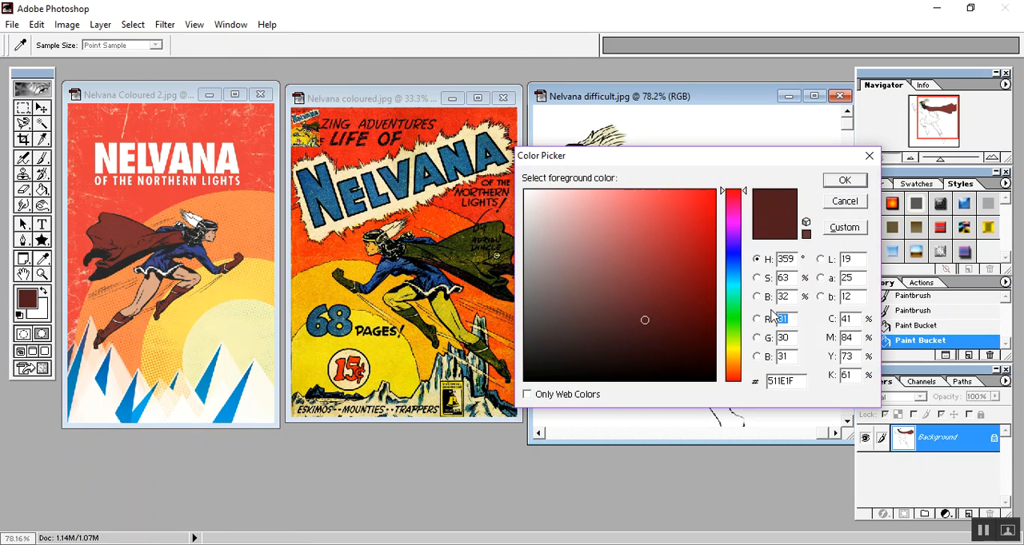
click(733, 232)
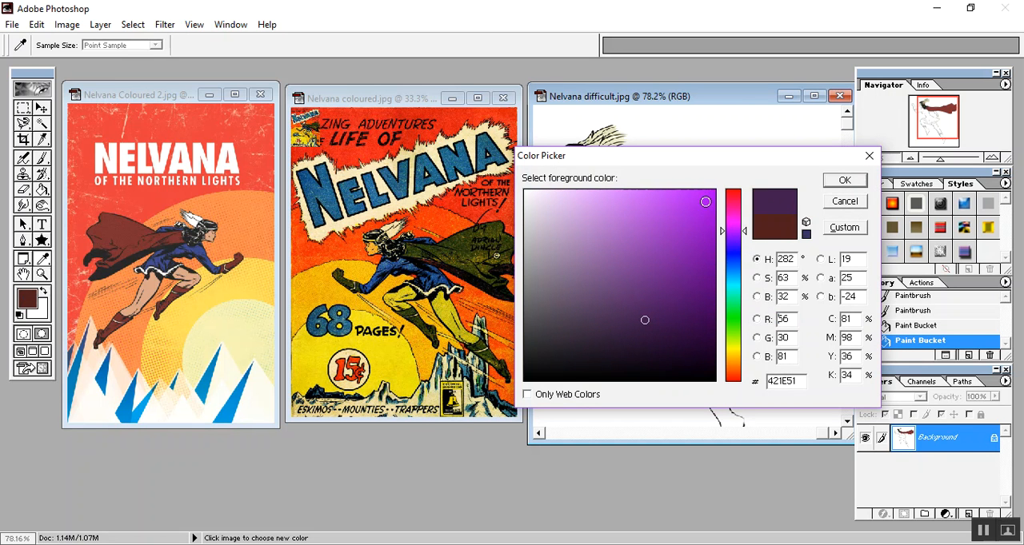
click(710, 194)
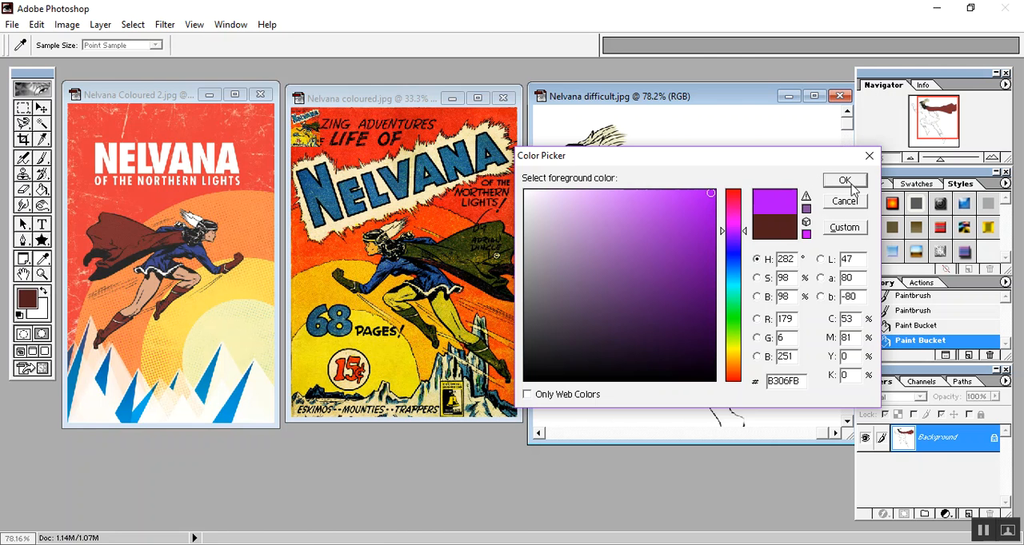
click(845, 181)
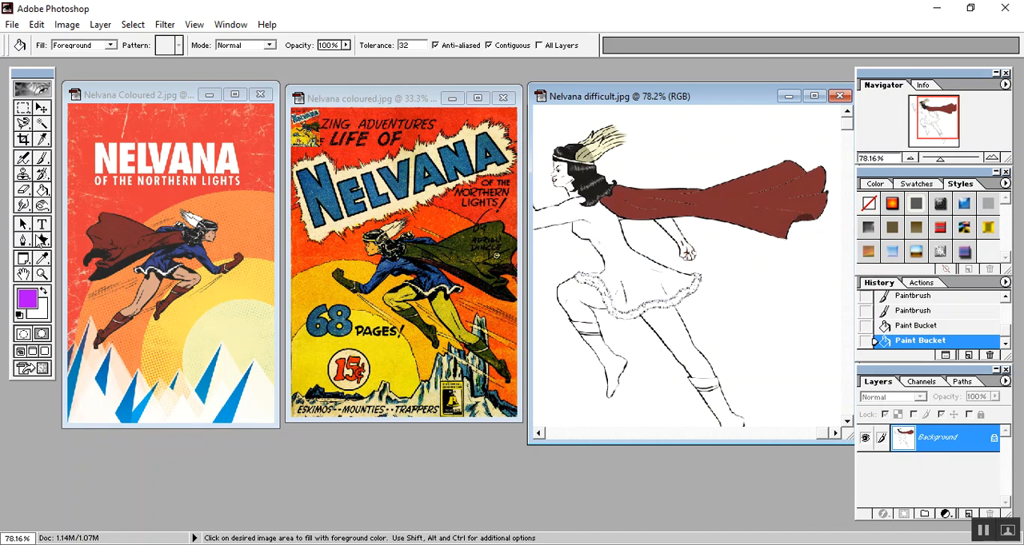
click(611, 255)
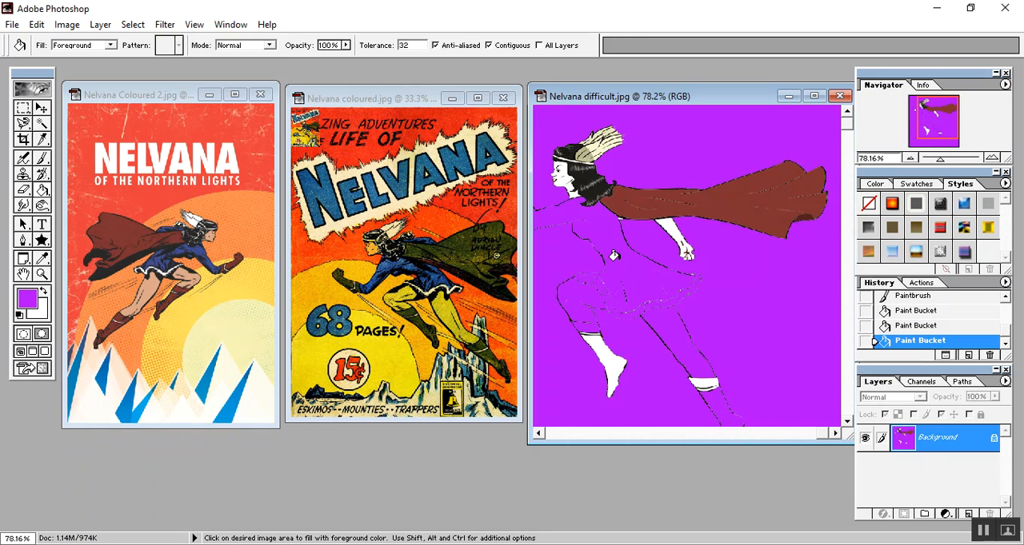
click(37, 24)
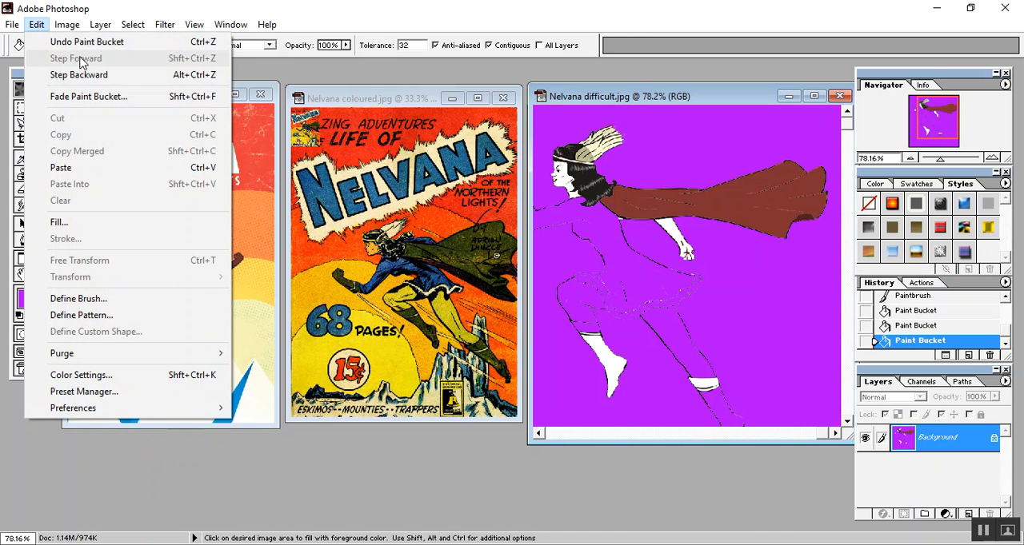
click(84, 46)
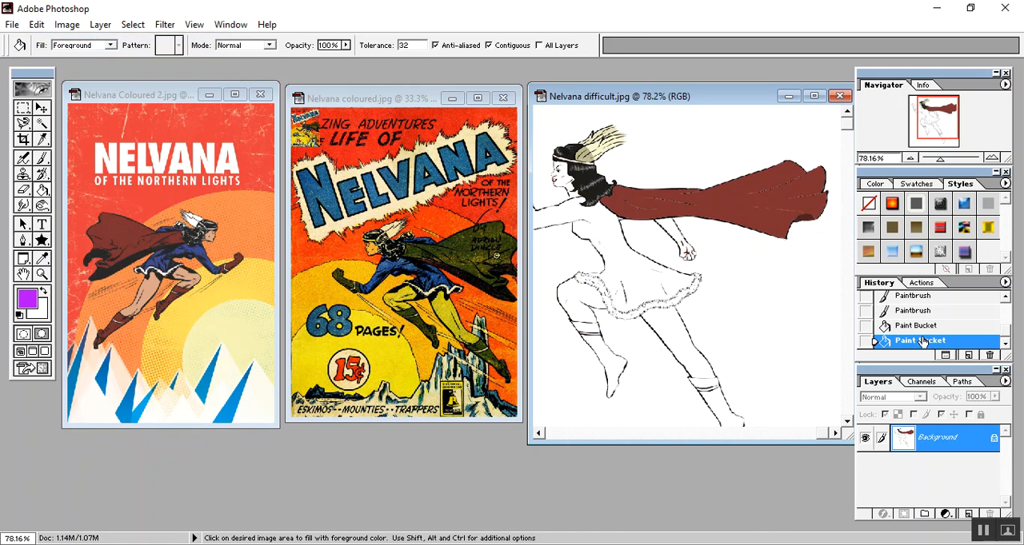
- Switch to the Paintbrush and set the foreground color to black for repairing the outline of the forward arm
scroll(610, 263, down, 4)
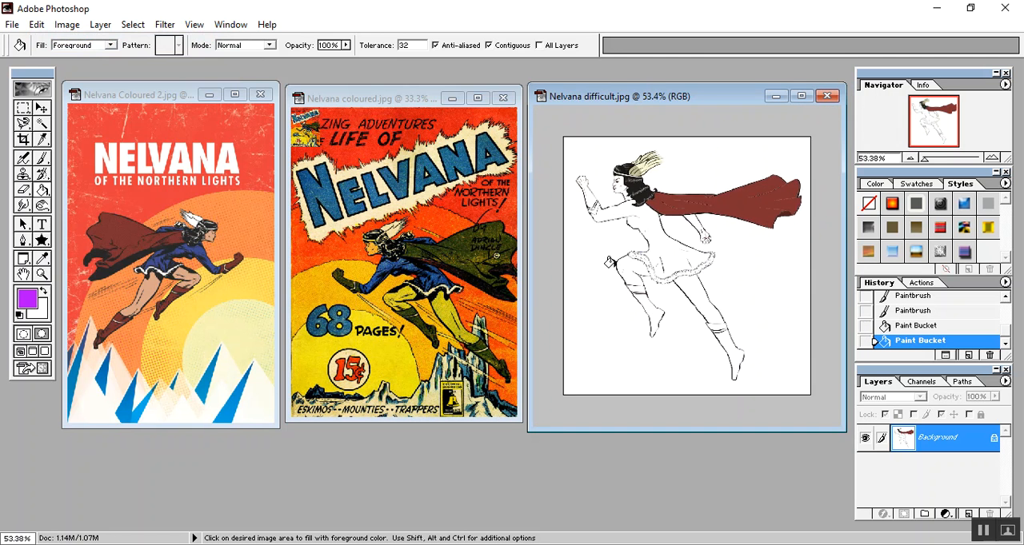
scroll(610, 262, up, 13)
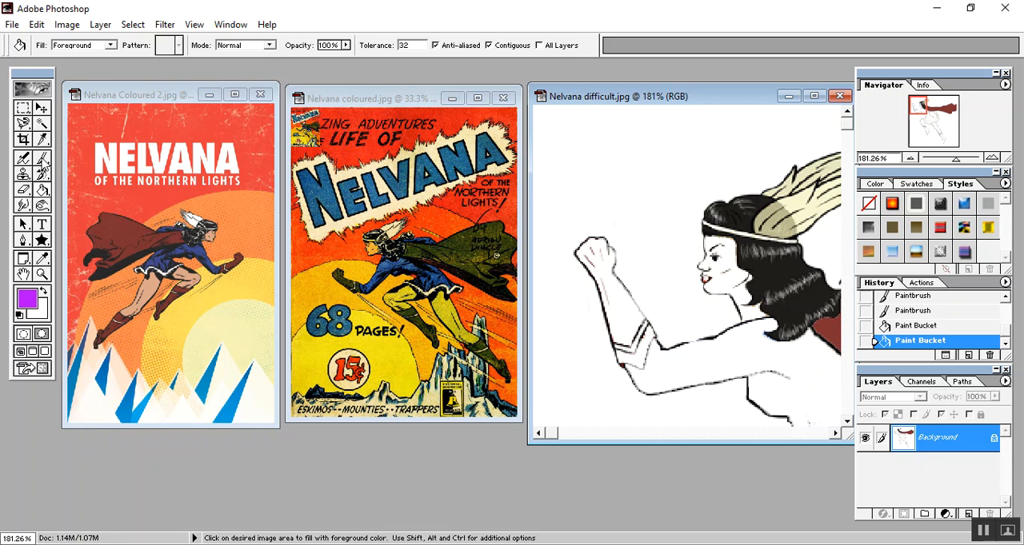
click(43, 157)
click(26, 299)
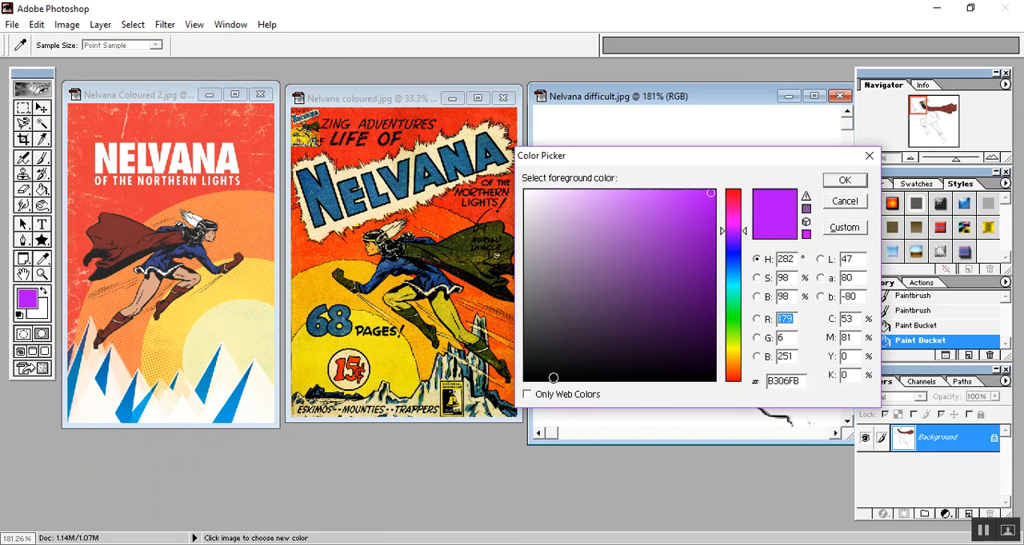
click(525, 378)
click(844, 180)
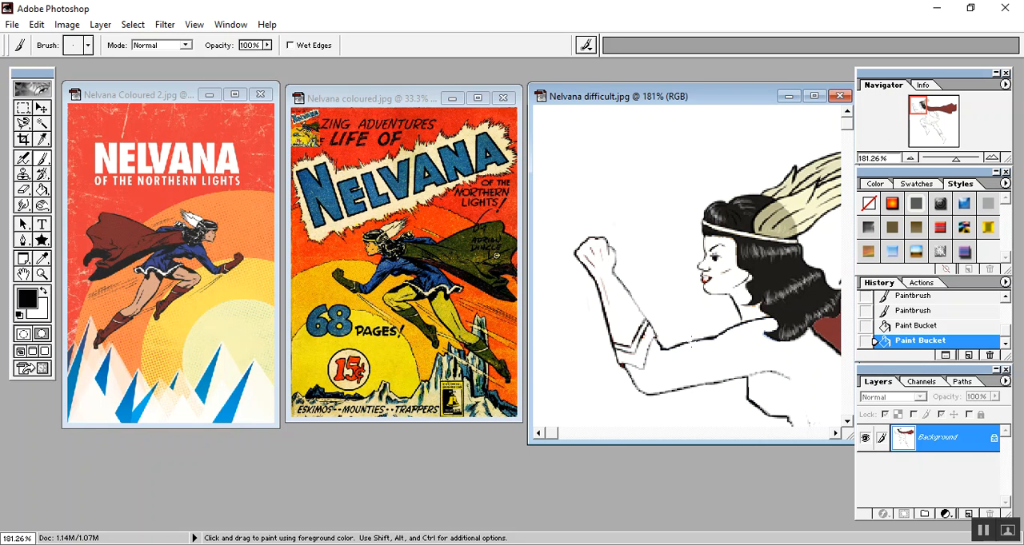
- Close the gaps in the outline of the forward arm's sleeve and elbow with short black brush strokes
click(684, 347)
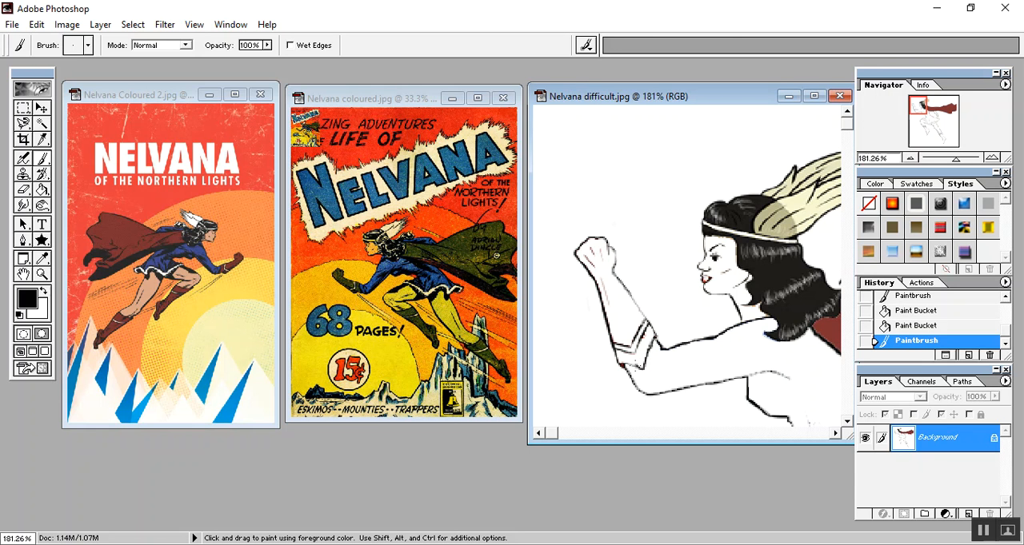
click(621, 366)
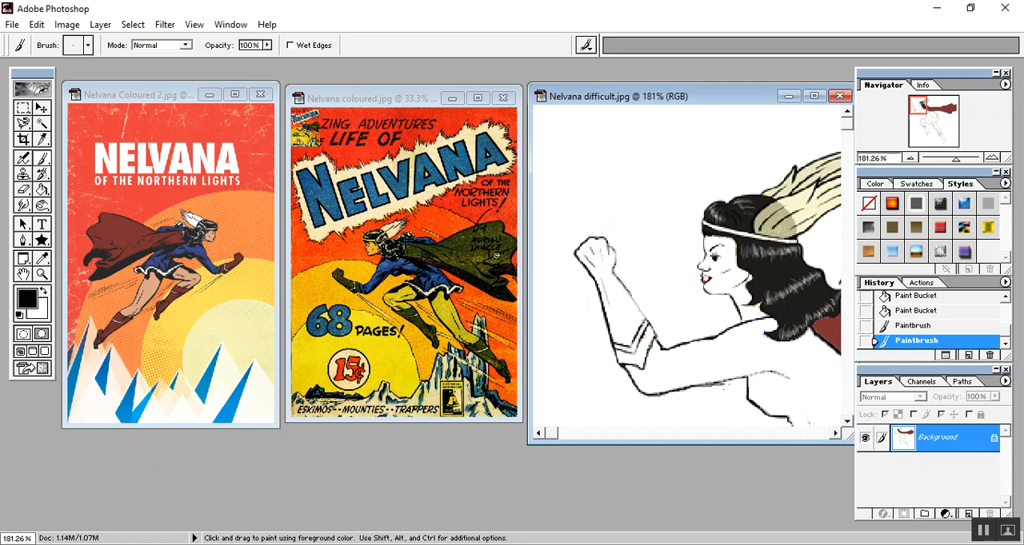
click(644, 392)
- Close the gaps in the dress outline along the torso, back and fur-trimmed skirt hem with black brush strokes
click(846, 421)
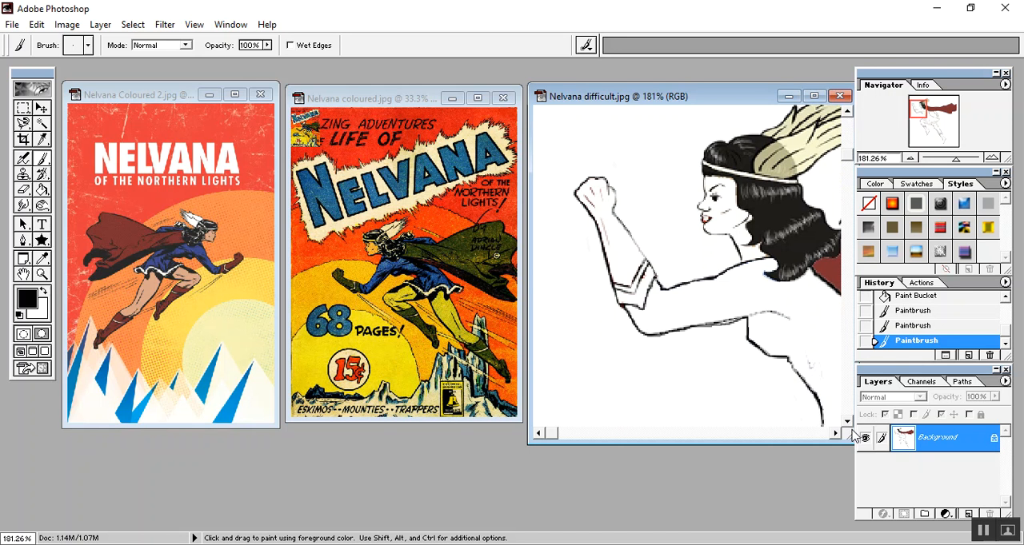
click(846, 422)
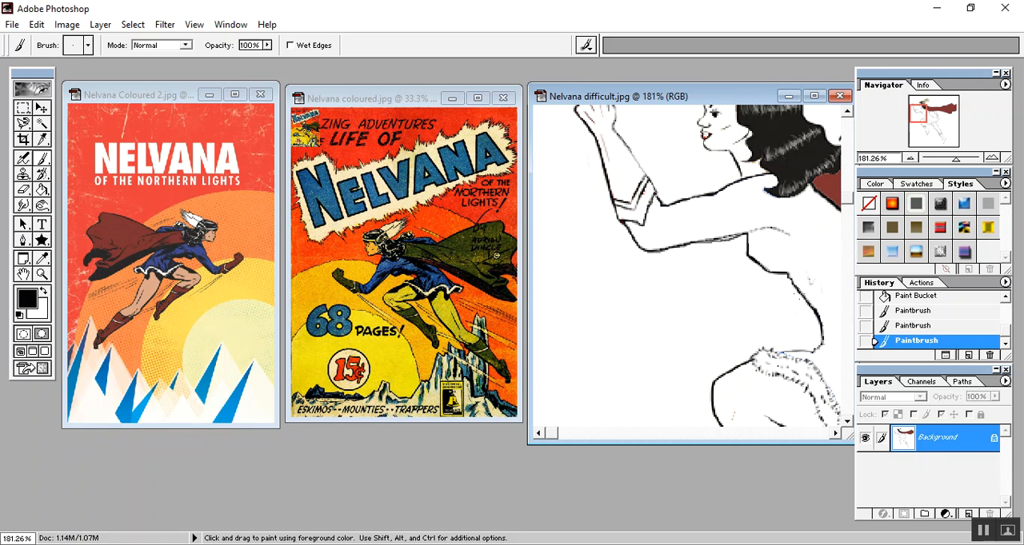
drag(805, 299, 809, 309)
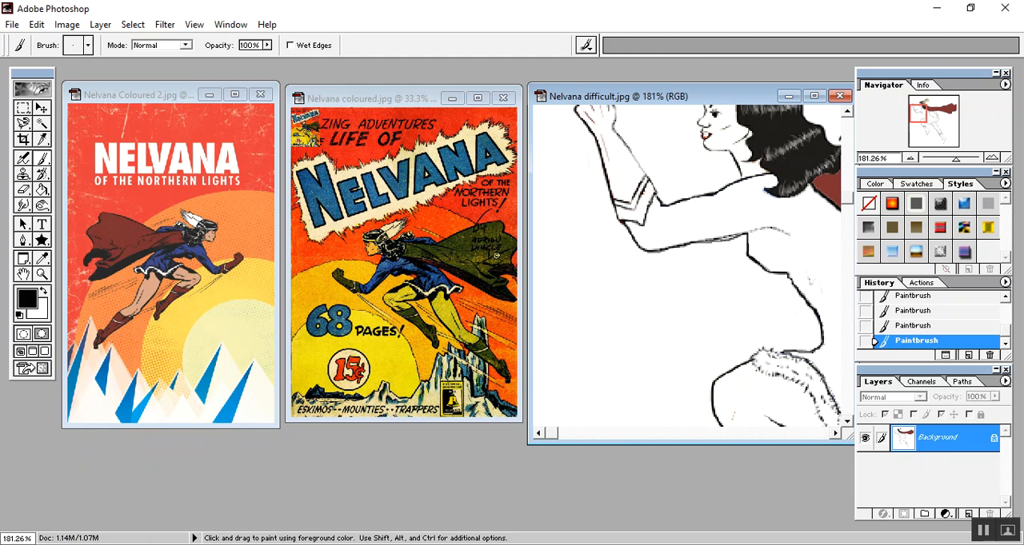
click(836, 433)
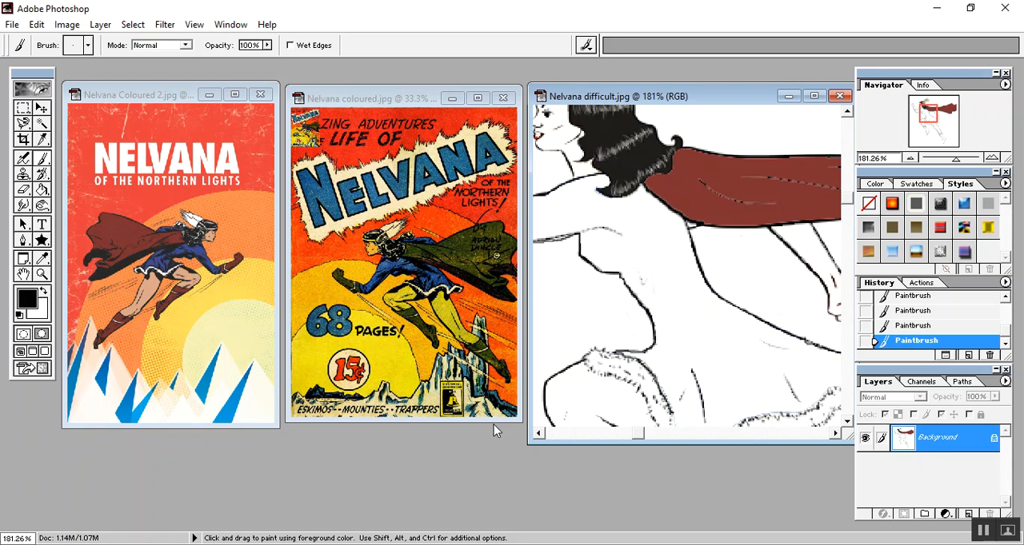
scroll(792, 285, down, 2)
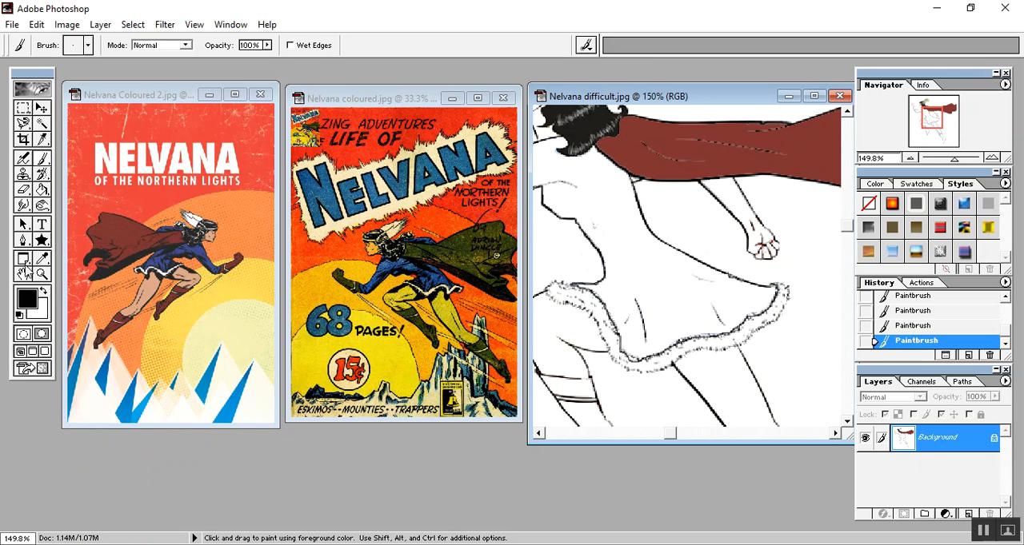
- Fill the dress with the blue sampled from the dress in Nelvana Coloured 2.jpg
click(42, 259)
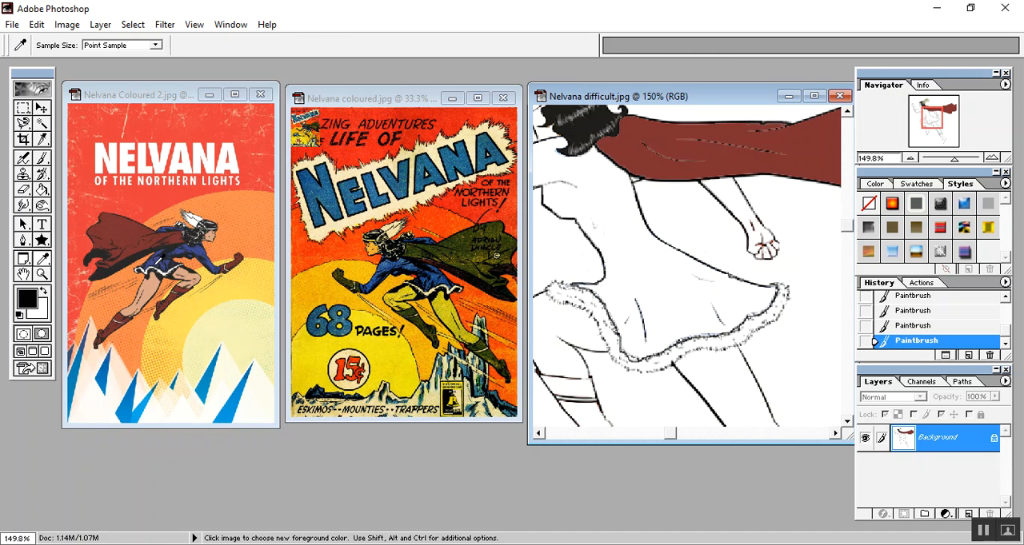
click(157, 258)
click(43, 190)
click(628, 256)
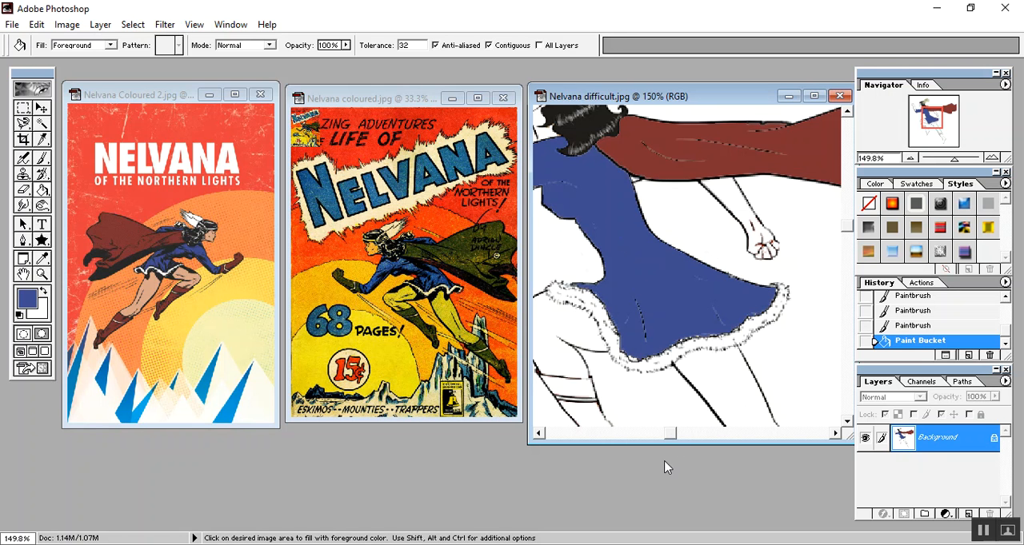
- Try filling the trailing leg with the skin tone sampled from the leg in Nelvana Coloured 2.jpg, and undo the fill
scroll(660, 328, up, 5)
scroll(636, 354, down, 10)
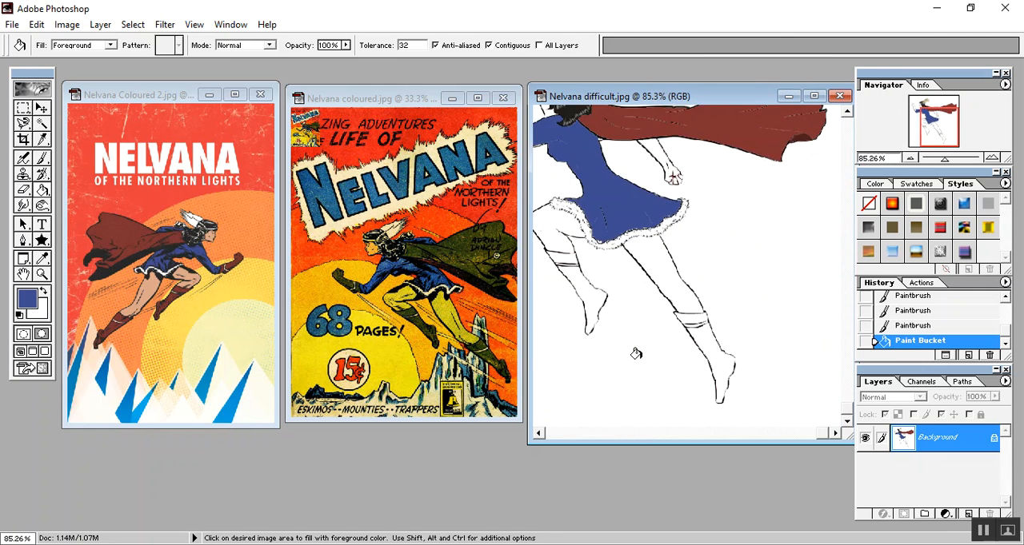
scroll(637, 354, down, 3)
scroll(616, 358, up, 2)
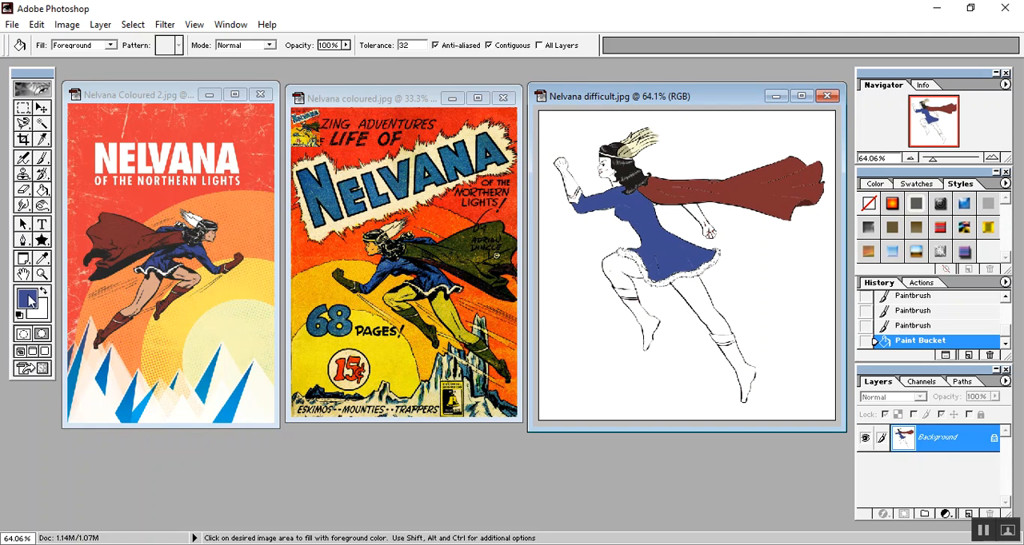
click(43, 259)
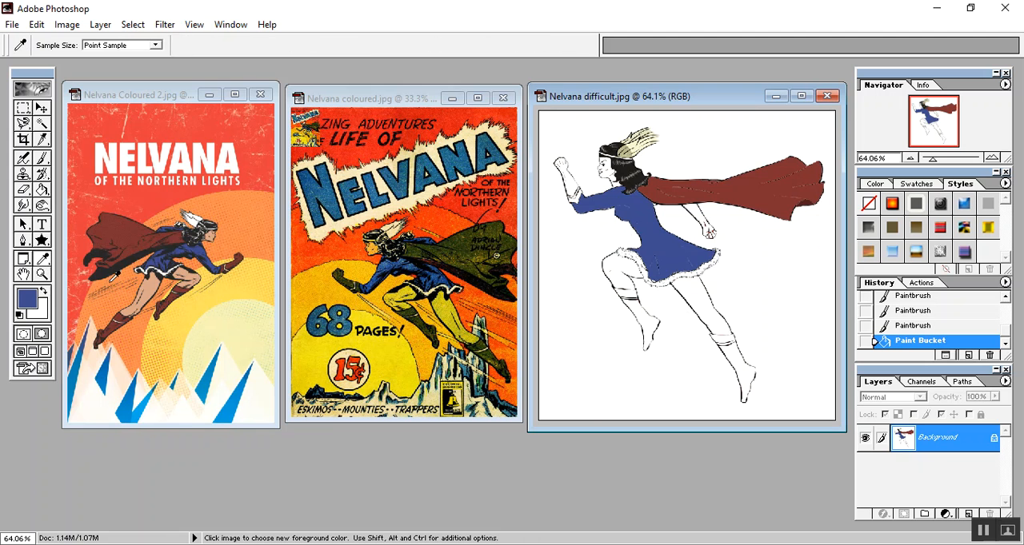
click(149, 290)
click(43, 190)
click(693, 290)
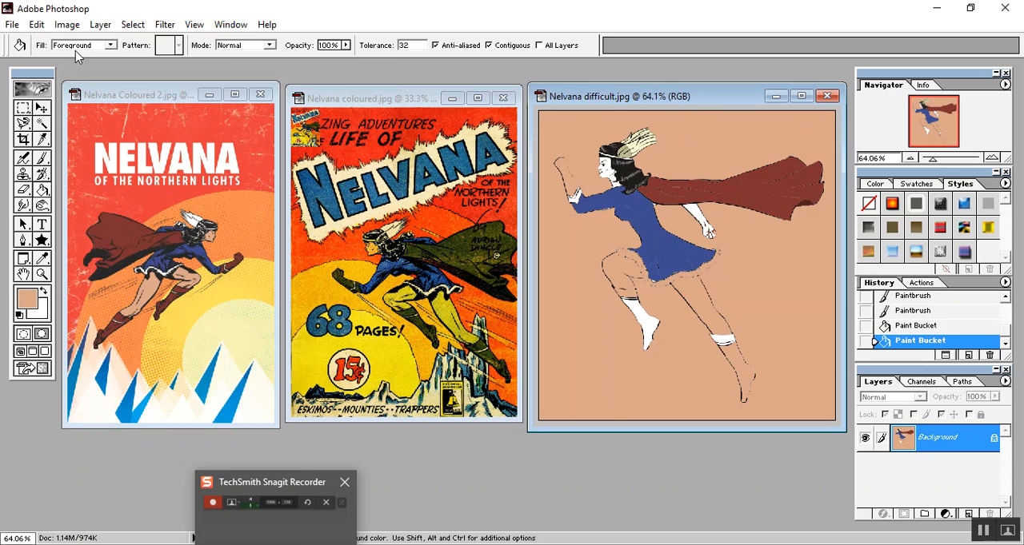
click(37, 24)
click(88, 74)
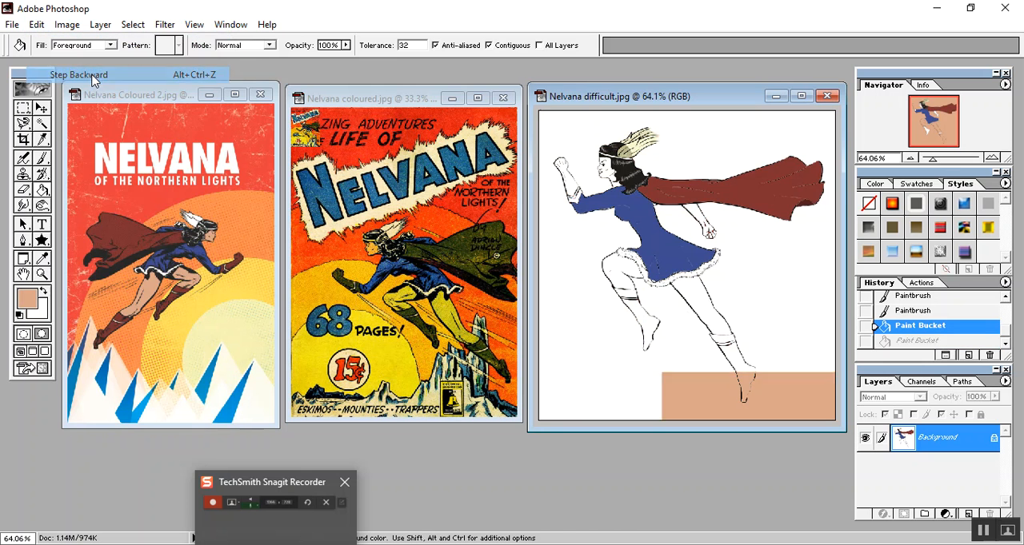